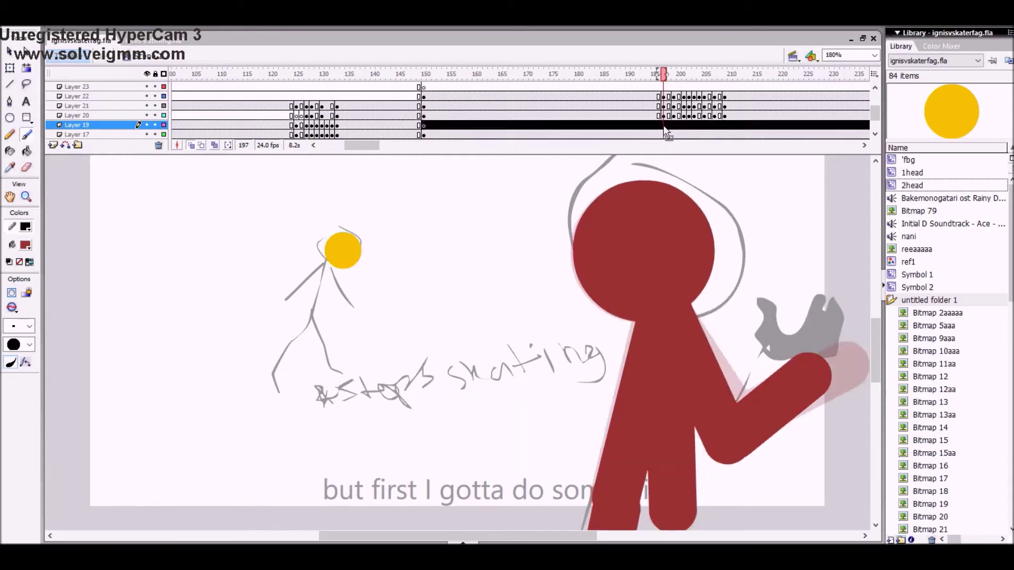
# - Brush the red figure's hand over the grey sketch on Layer 19 at frames 197, 199 and 201
pyautogui.hotkey('ctrl', 'F3')
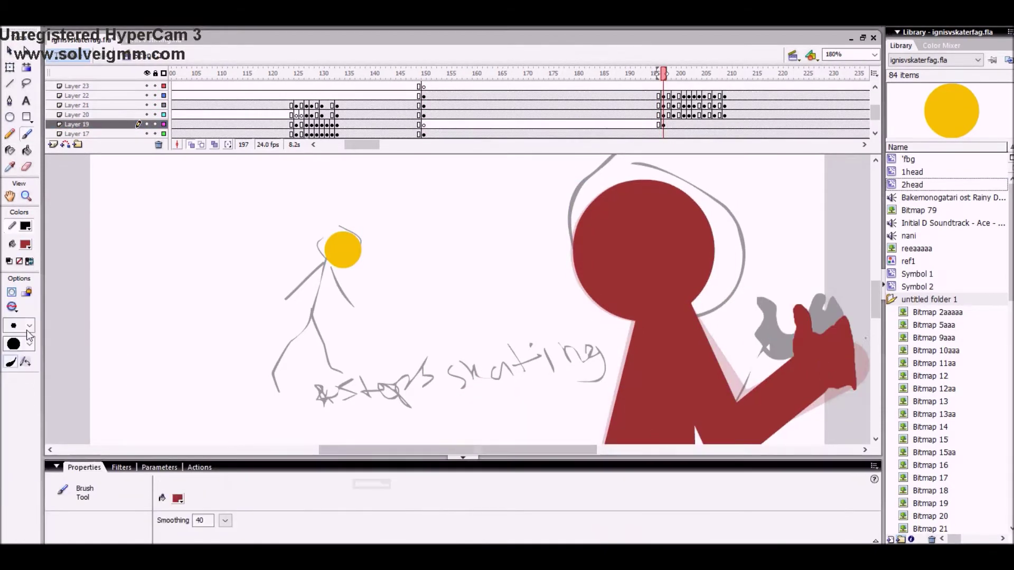
pyautogui.press('F7')
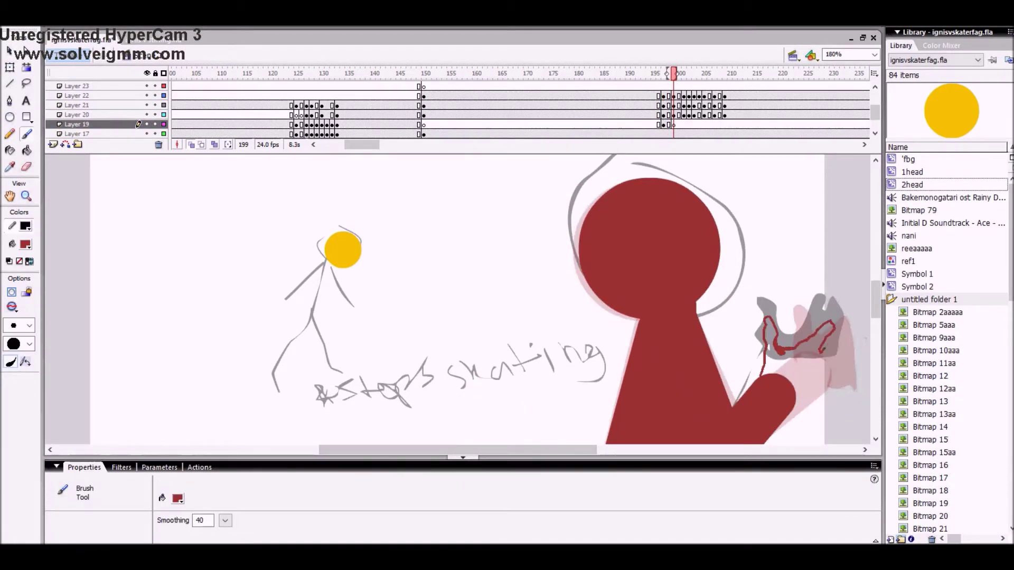
pyautogui.press('F7')
pyautogui.moveTo(734, 395); pyautogui.dragTo(756, 348)
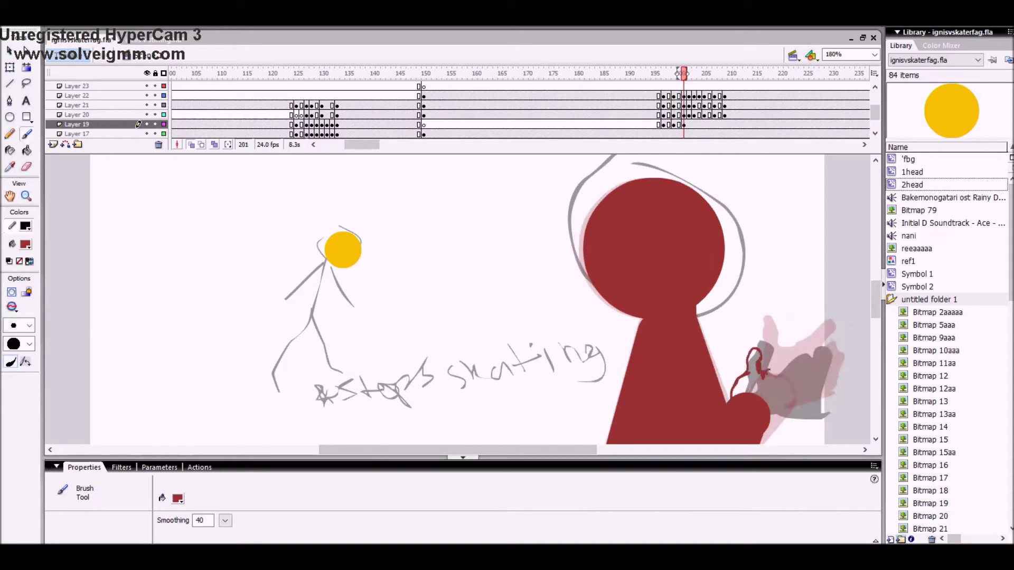
pyautogui.moveTo(740, 385); pyautogui.dragTo(752, 363)
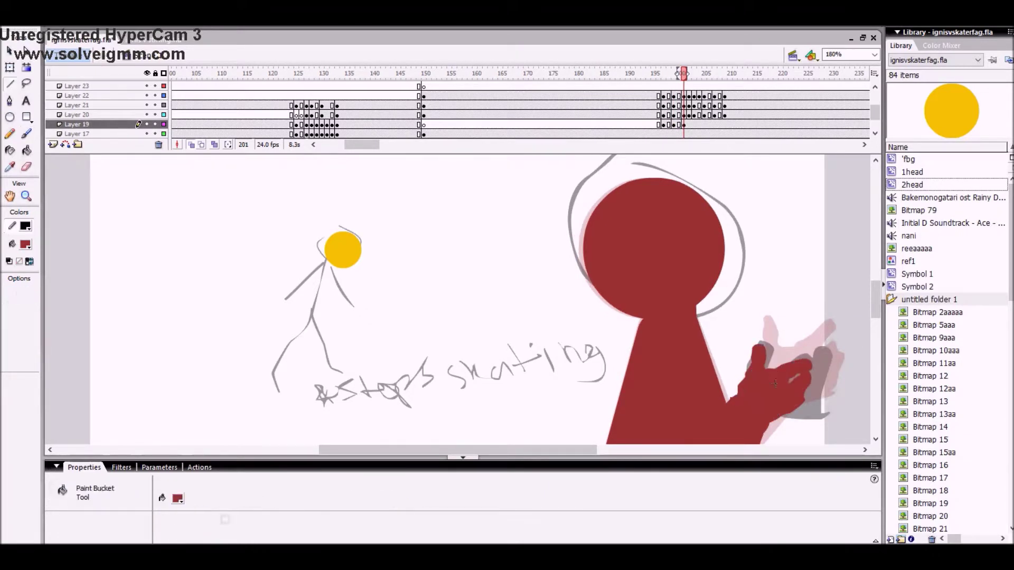
# - Brush the outline of the red figure's hand on Layer 19 at frame 205
pyautogui.press('b')
pyautogui.press('.')
pyautogui.press('.')
pyautogui.press('.')
pyautogui.press('.')
pyautogui.moveTo(575, 338); pyautogui.dragTo(497, 359)
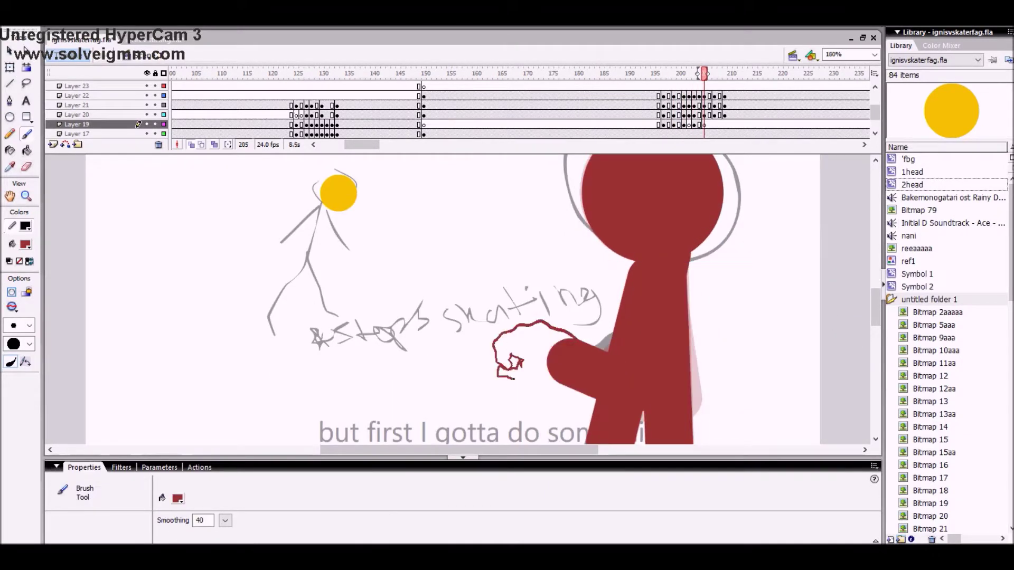
# - Brush the red figure's raised open hand over the sketch on Layer 19 at frames 207 and 209
pyautogui.press('.')
pyautogui.press('.')
pyautogui.press('F7')
pyautogui.moveTo(501, 250); pyautogui.dragTo(520, 305)
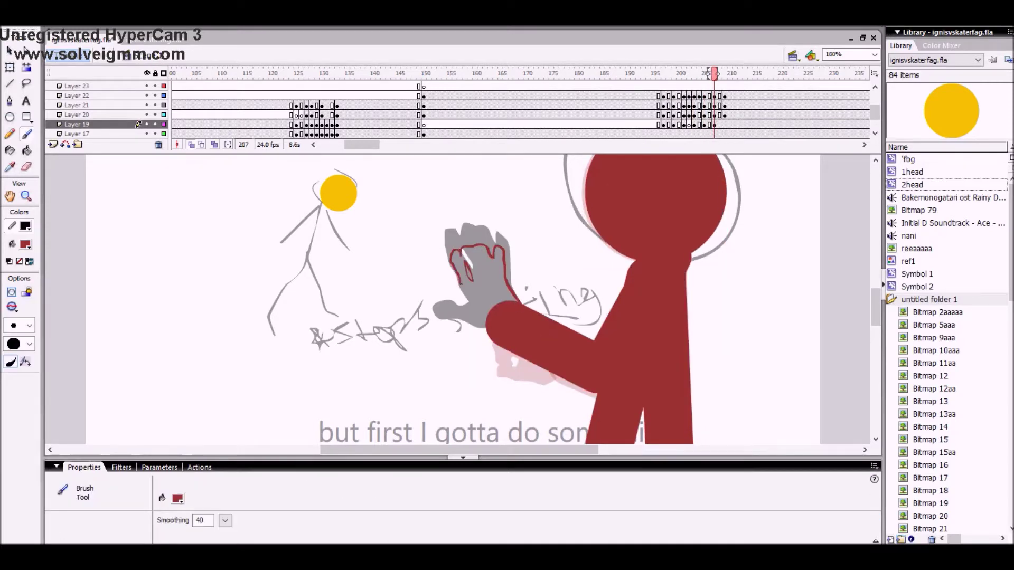
pyautogui.press('.')
pyautogui.press('.')
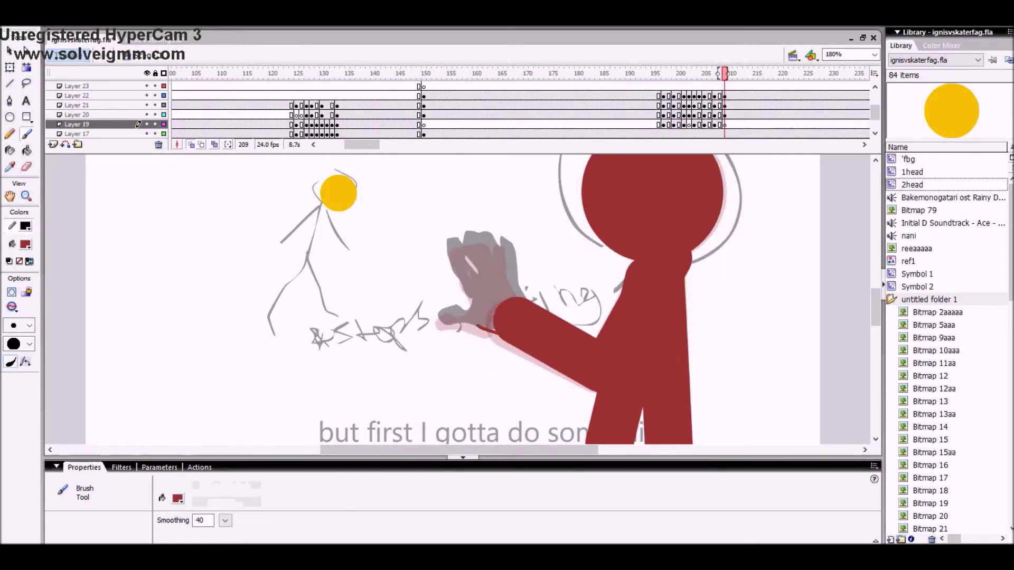
pyautogui.moveTo(475, 248); pyautogui.dragTo(492, 317)
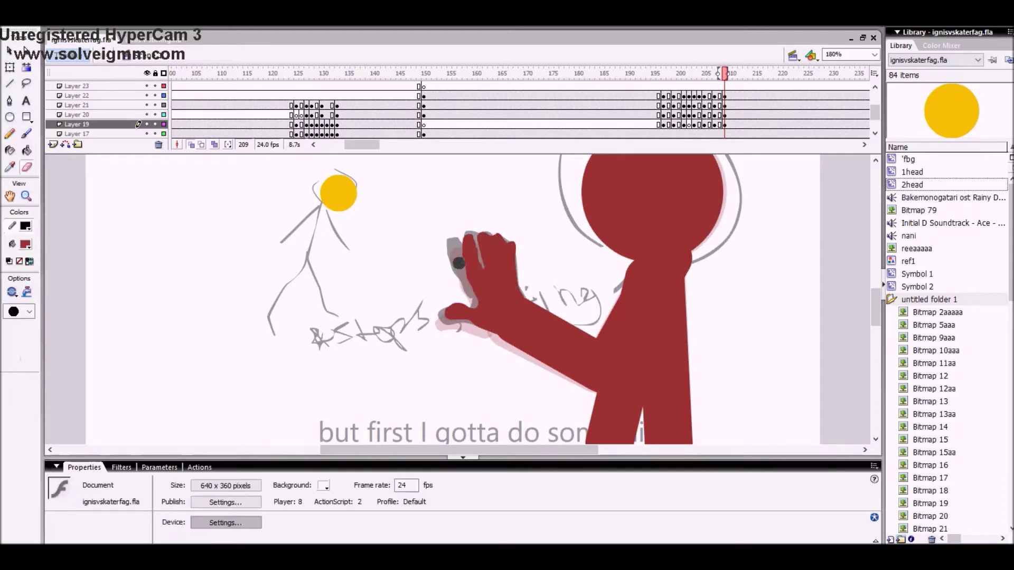
# - Shrink the small figure's orange head on Layer 17 and draw its body, arms and legs with orange lines
pyautogui.press('q')
pyautogui.press(',')
pyautogui.press('.')
pyautogui.click(346, 199)
pyautogui.press('n')
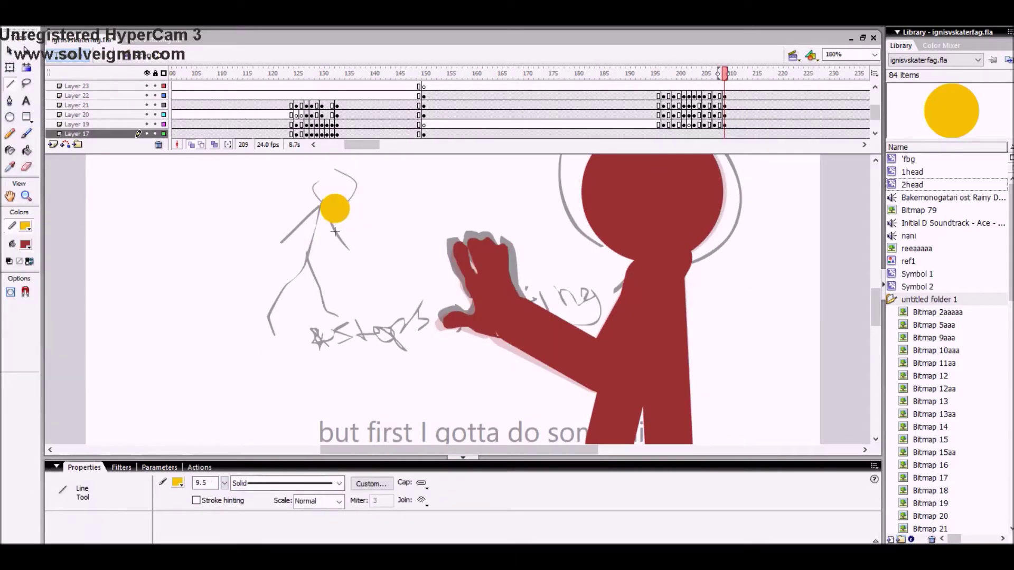
pyautogui.press('v')
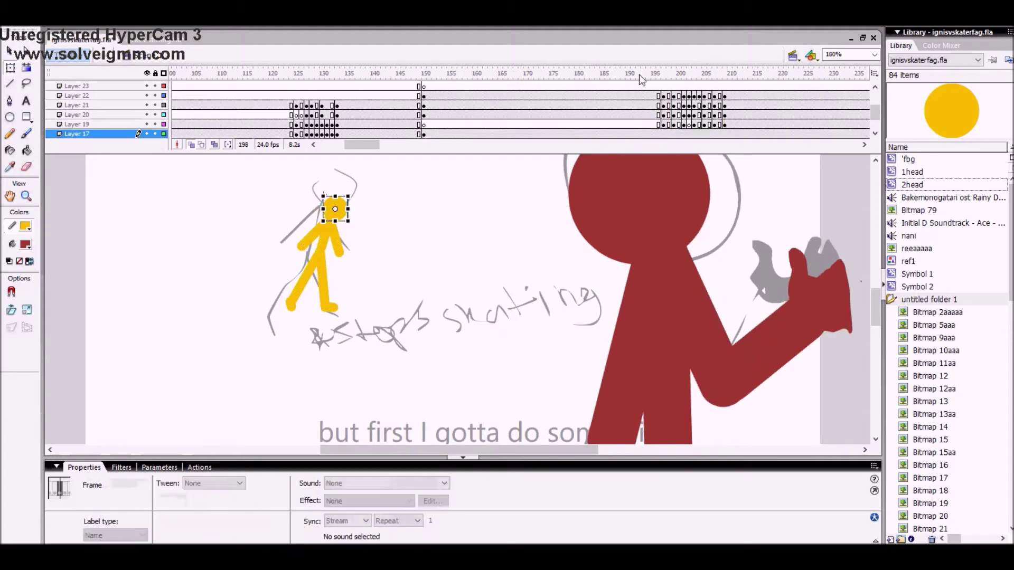
# - Brush the missing red hand on Layer 19 at frame 202 and play the animation
pyautogui.click(739, 133)
pyautogui.press(',')
pyautogui.press(',')
pyautogui.click(486, 315)
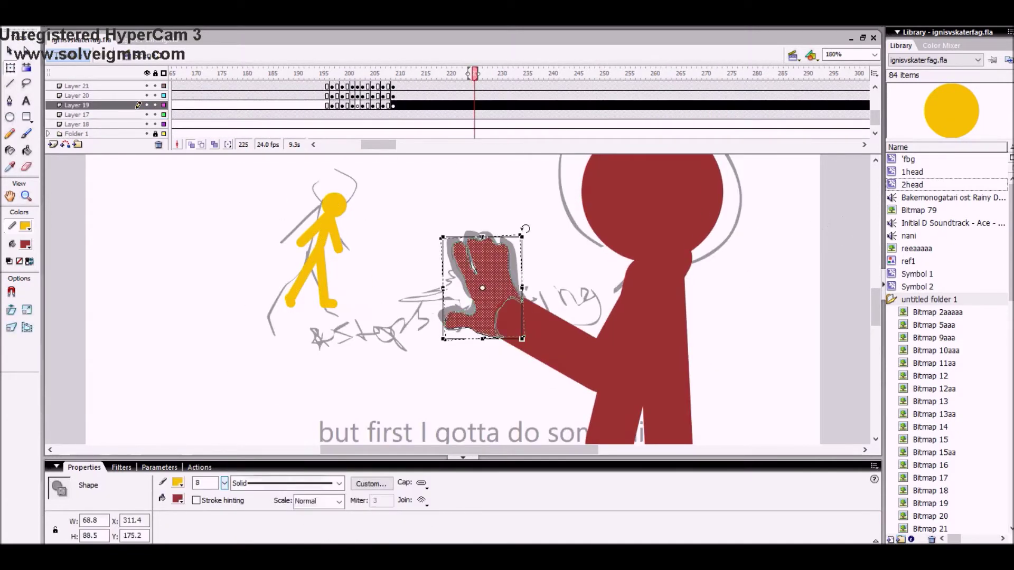
pyautogui.press(',')
pyautogui.click(486, 316)
pyautogui.press(',')
pyautogui.press(',')
pyautogui.press(',')
pyautogui.press(',')
pyautogui.press(',')
pyautogui.press(',')
pyautogui.press(',')
pyautogui.press('b')
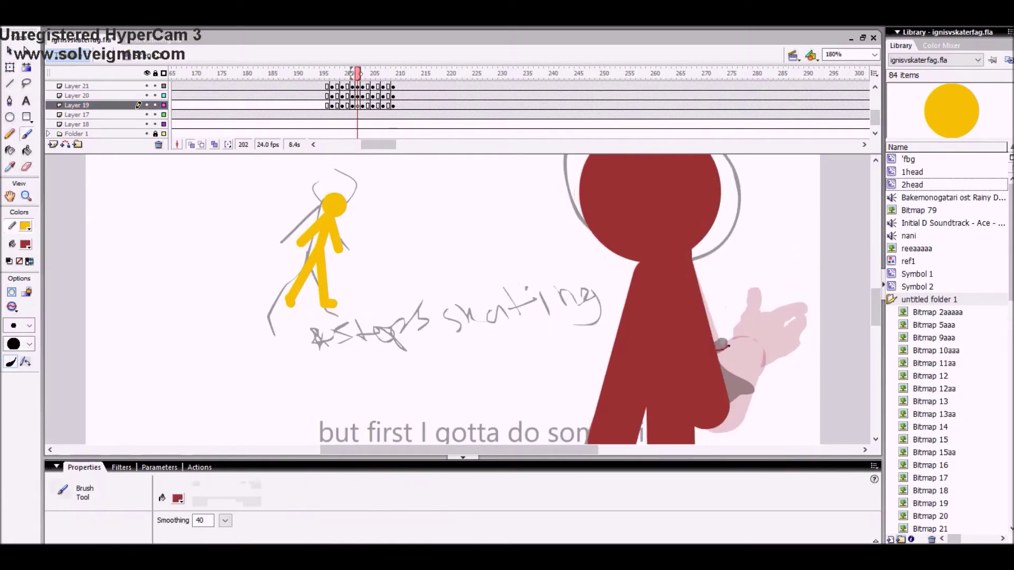
pyautogui.press('Return')
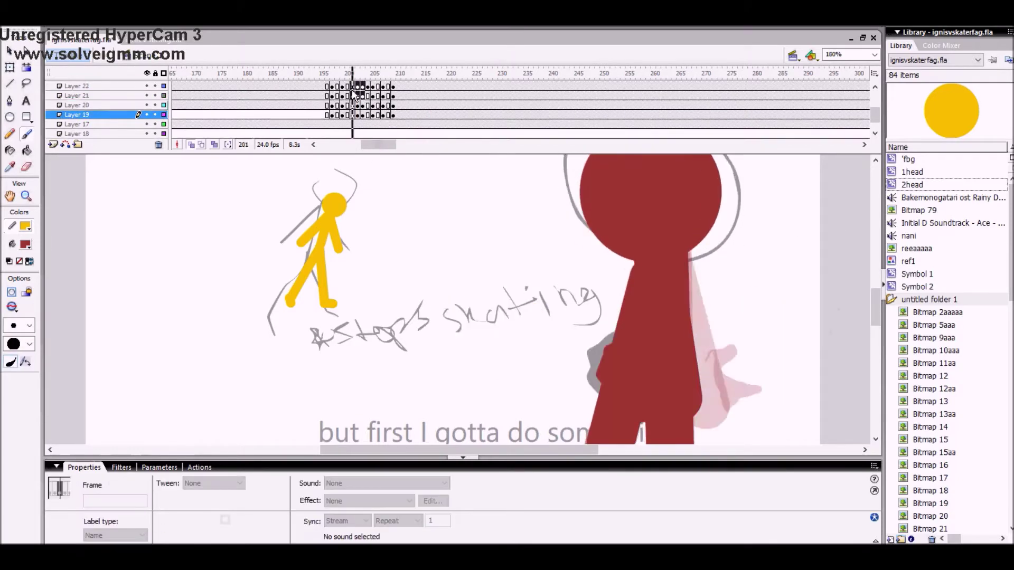
# - Paste the orange head in place at frame 233 for the walking figure
pyautogui.click(517, 124)
pyautogui.moveTo(382, 144)
pyautogui.mouseDown()
pyautogui.moveTo(341, 156)
pyautogui.moveTo(368, 156)
pyautogui.mouseUp()
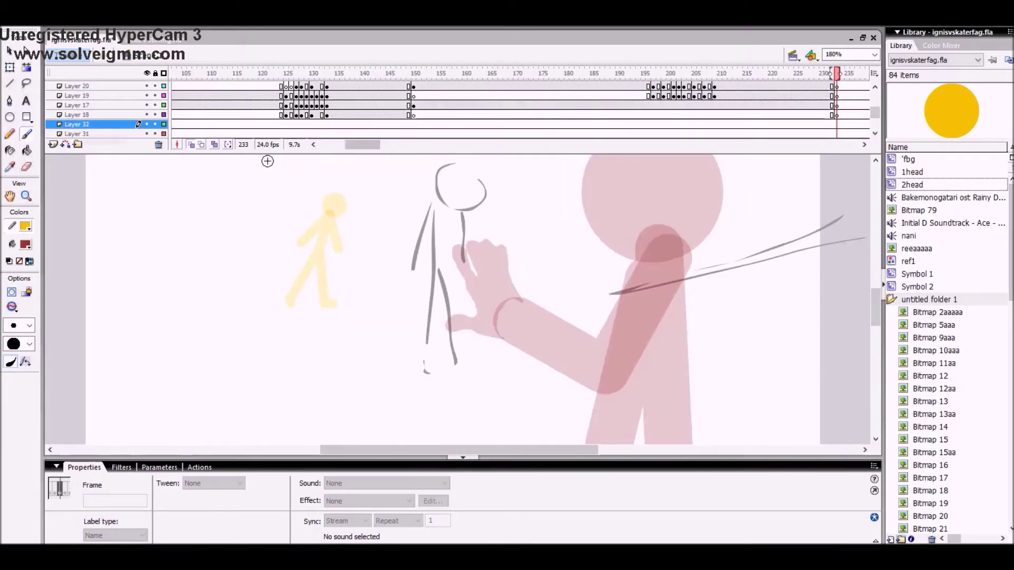
pyautogui.hotkey('ctrl', 'shift', 'v')
# - Draw the orange figure's torso, legs and arms at frame 233 with thick lines following the sketch
pyautogui.press('n')
pyautogui.moveTo(230, 490); pyautogui.dragTo(231, 492)
pyautogui.moveTo(447, 204); pyautogui.dragTo(450, 369)
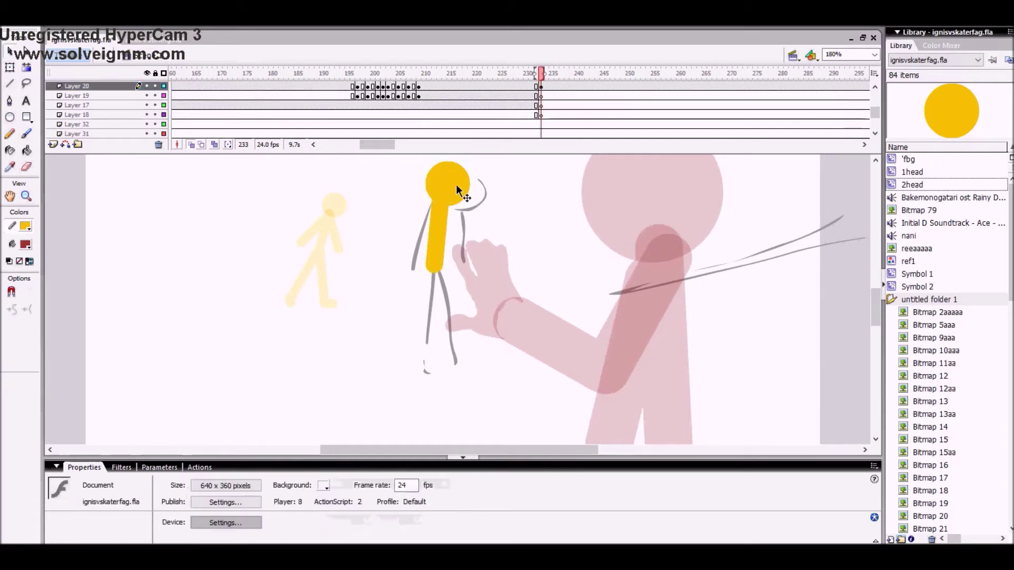
pyautogui.moveTo(431, 270); pyautogui.dragTo(419, 344)
pyautogui.moveTo(461, 377); pyautogui.dragTo(455, 373)
pyautogui.moveTo(429, 219); pyautogui.dragTo(418, 259)
pyautogui.press('v')
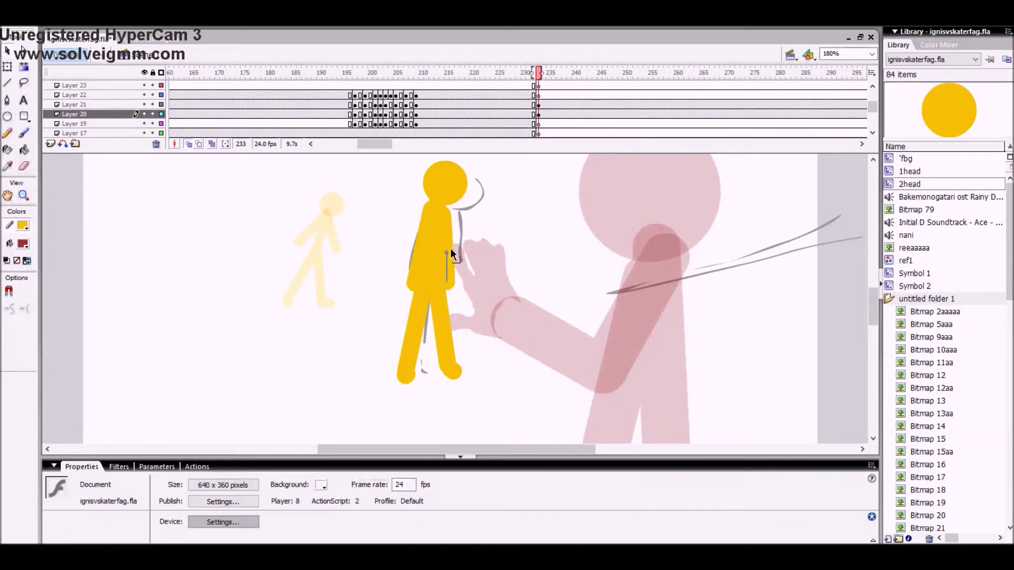
# - Insert a keyframe after frame 233 and select the orange head
pyautogui.press('F6')
pyautogui.click(433, 195)
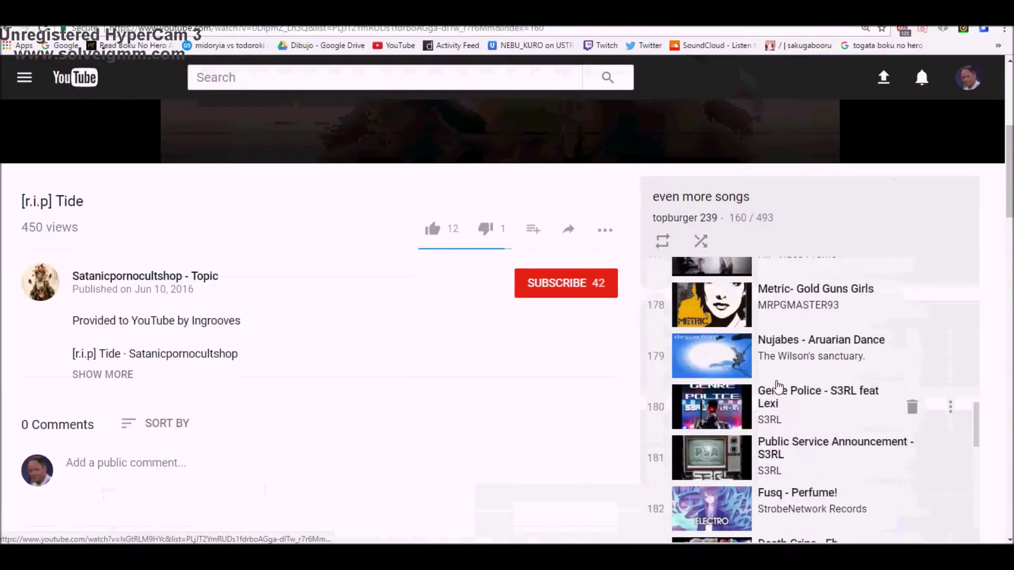
pyautogui.scroll(10, 792, 422)
pyautogui.scroll(5, 371, 357)
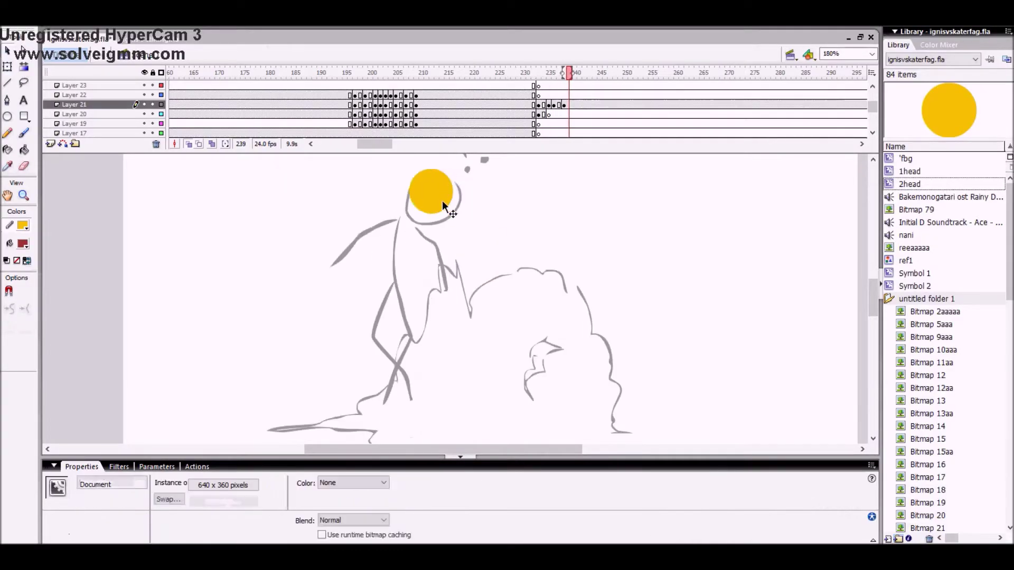
# - Move the orange head on Layer 21 along the sketched head positions in the frames after 239
pyautogui.moveTo(401, 226); pyautogui.dragTo(373, 232)
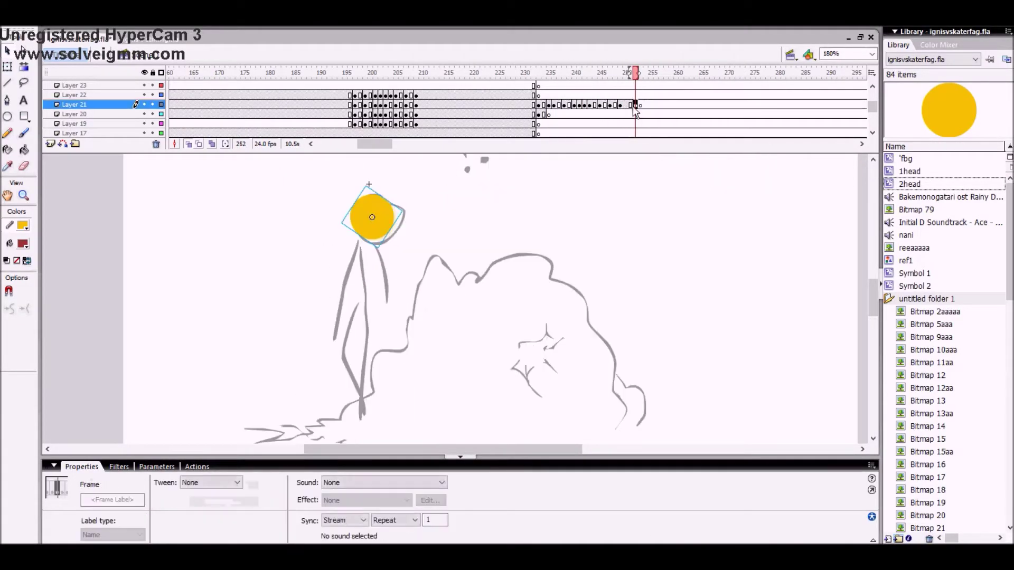
# - Draw the orange figure's torso and limbs with the Line tool on Layer 20, from frame 235 through frame 245
pyautogui.click(548, 114)
pyautogui.press('n')
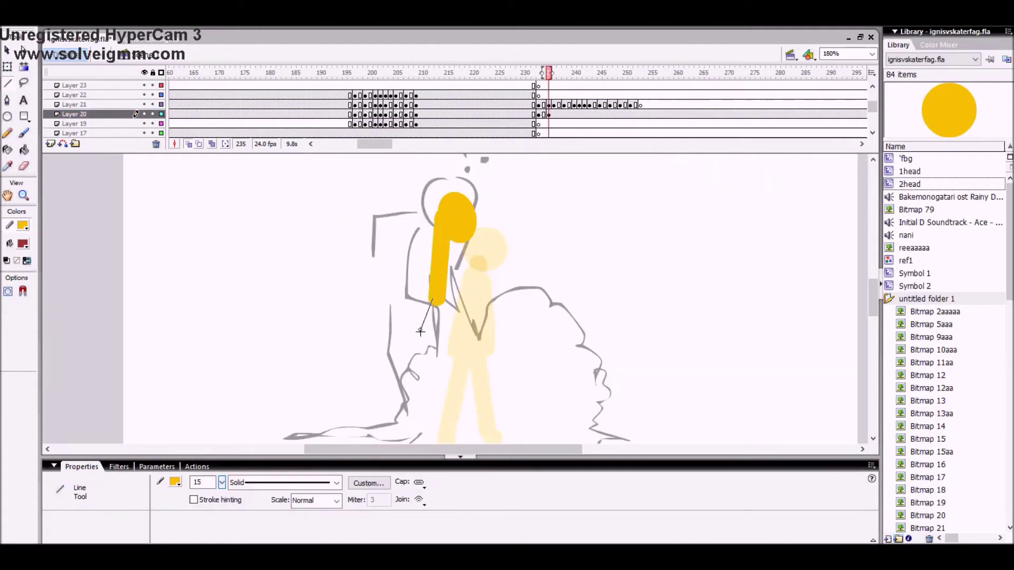
pyautogui.moveTo(418, 210); pyautogui.dragTo(408, 261)
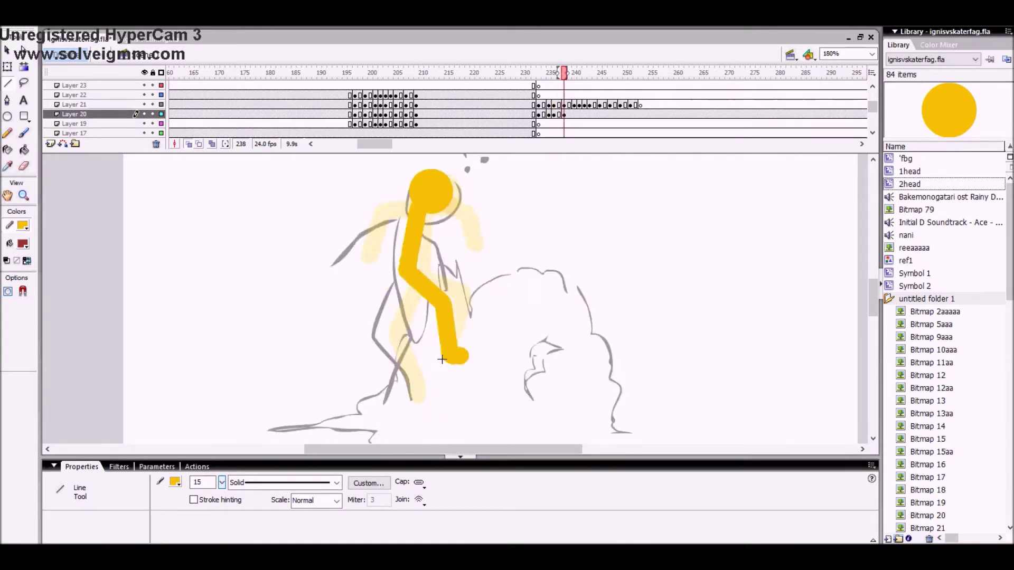
pyautogui.moveTo(412, 210); pyautogui.dragTo(399, 277)
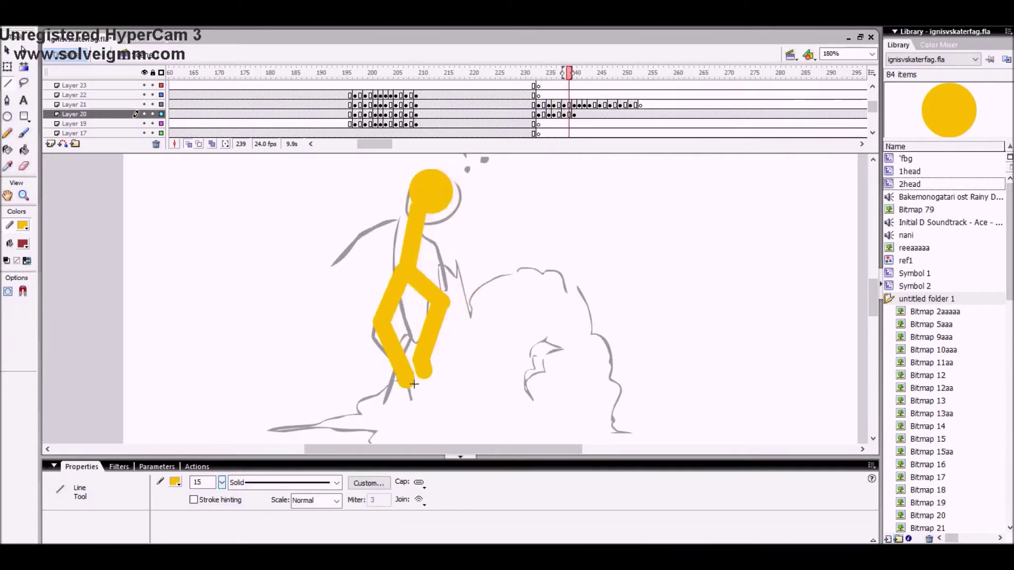
pyautogui.moveTo(390, 236); pyautogui.dragTo(377, 299)
pyautogui.moveTo(378, 226); pyautogui.dragTo(370, 261)
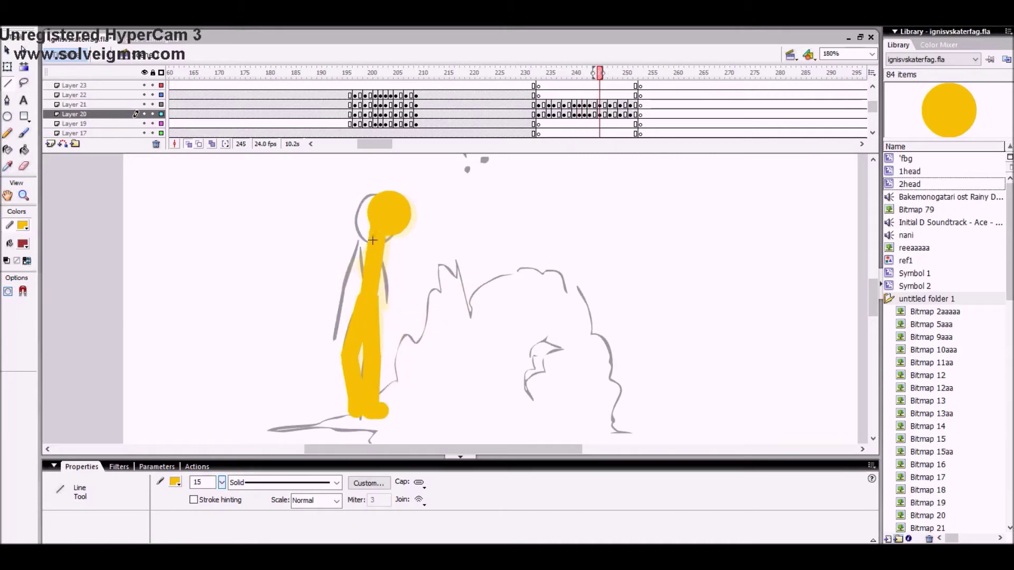
pyautogui.moveTo(348, 277); pyautogui.dragTo(371, 305)
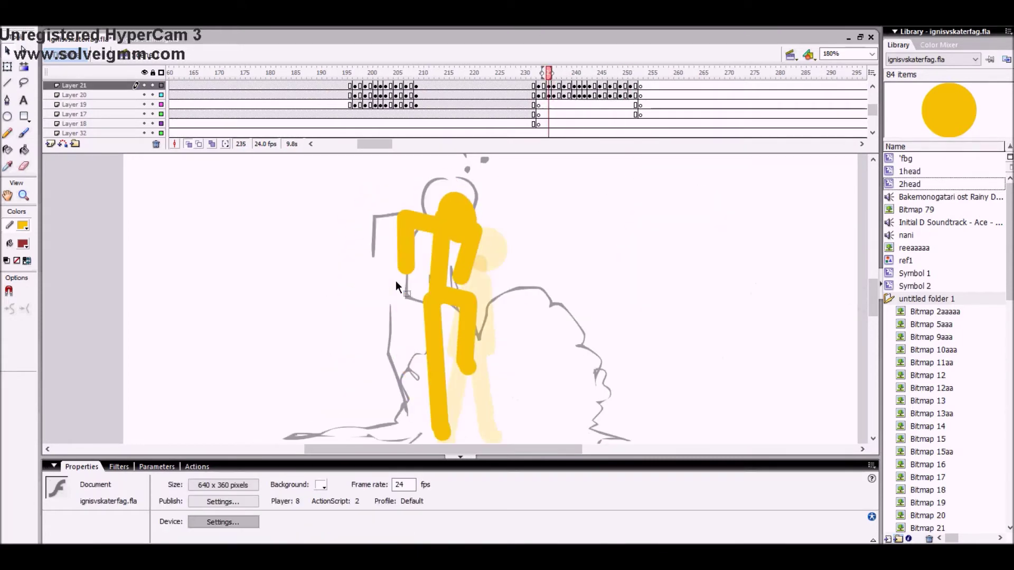
# - Step forward and back through the orange figure's frames from 235 onward to check its motion
pyautogui.press('.')
pyautogui.press('.')
pyautogui.press('.')
pyautogui.press('.')
pyautogui.press('.')
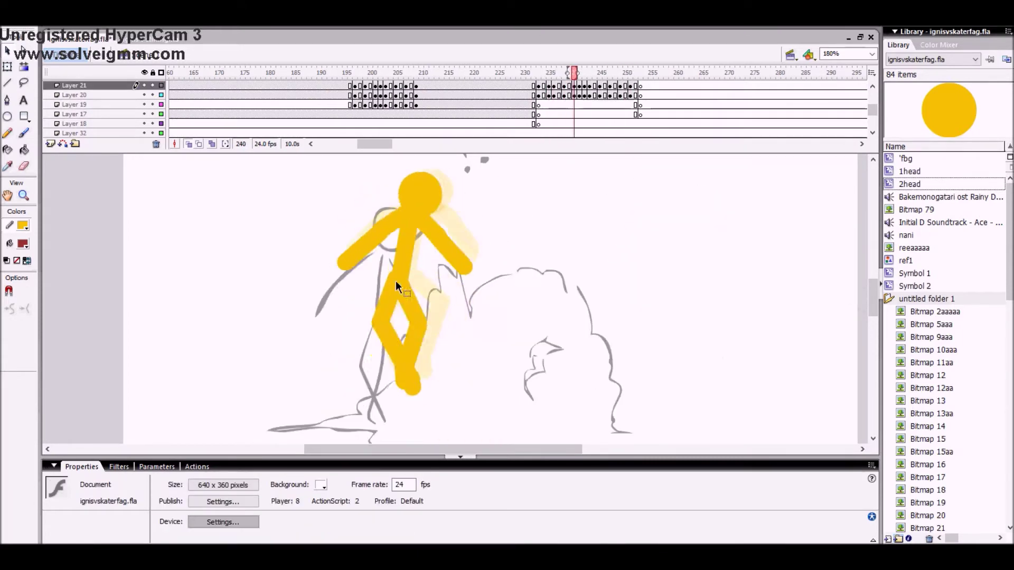
pyautogui.press(',')
pyautogui.press(',')
pyautogui.press(',')
pyautogui.press(',')
pyautogui.press(',')
pyautogui.press(',')
pyautogui.press(',')
pyautogui.press(',')
pyautogui.press(',')
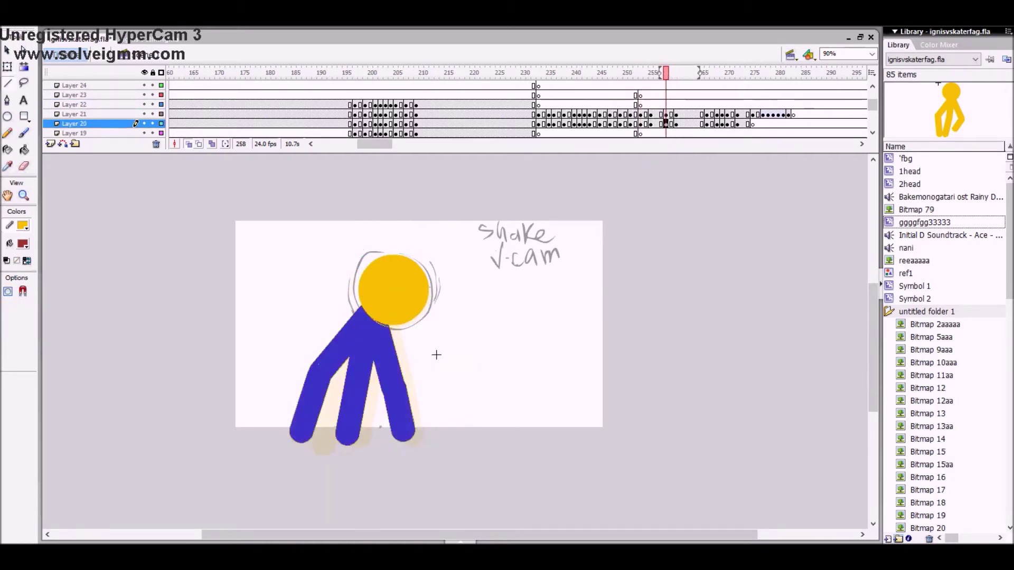
pyautogui.press('v')
pyautogui.click(307, 399)
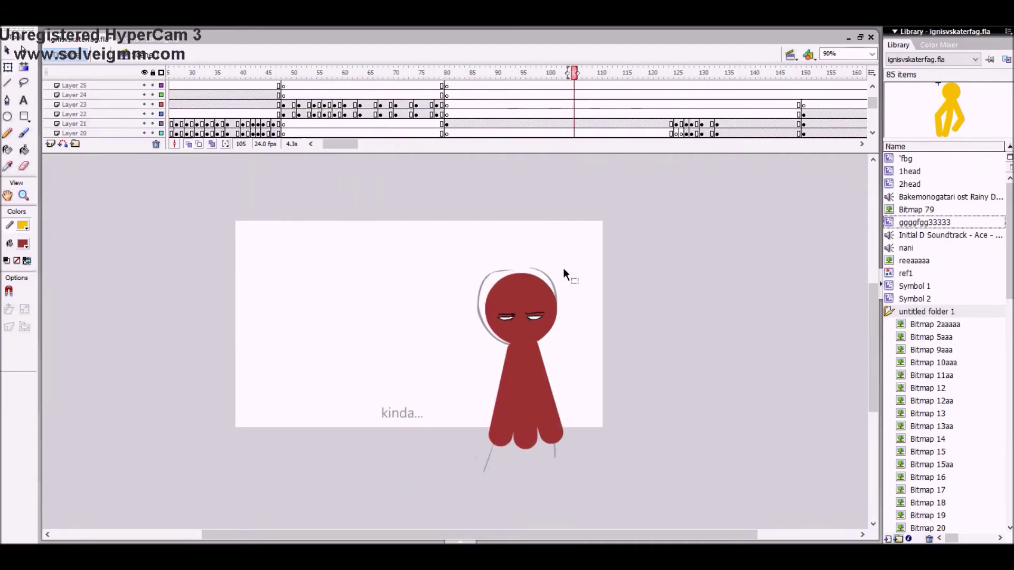
# - Start opening a file whose name begins with "ig"
pyautogui.hotkey('ctrl', 'o')
pyautogui.write('ig')
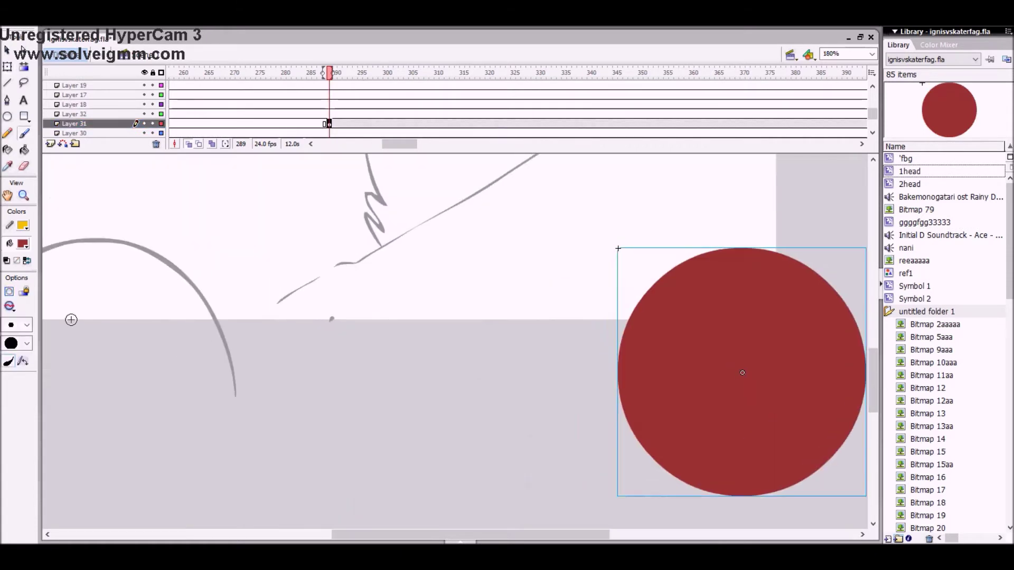
# - Choose a new brush fill colour and paint the eyes on the large red head at frame 289
pyautogui.click(22, 243)
pyautogui.click(25, 315)
pyautogui.moveTo(721, 298); pyautogui.dragTo(721, 280)
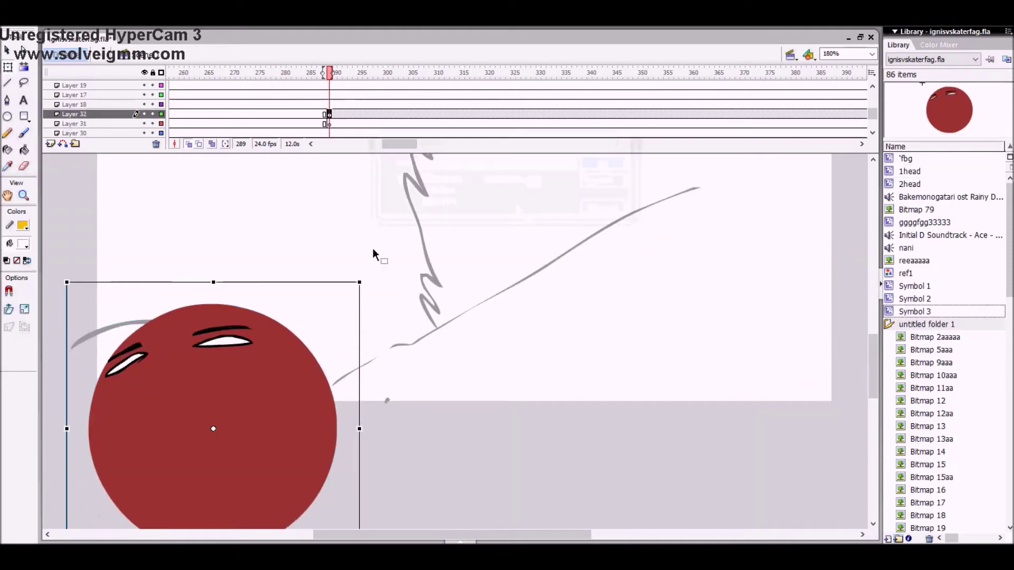
# - Insert a keyframe after frame 289 on Layer 32 and shift the large red head to the left
pyautogui.press('F6')
pyautogui.moveTo(295, 376); pyautogui.dragTo(256, 376)
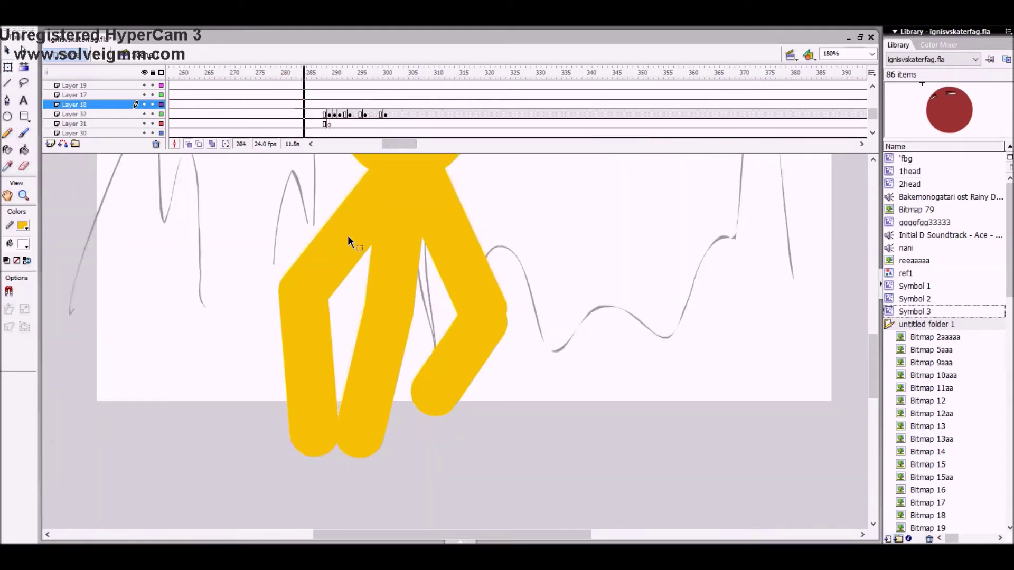
# - Cover the whole stage with a black rectangle on Layer 28 at frame 319
pyautogui.click(479, 86)
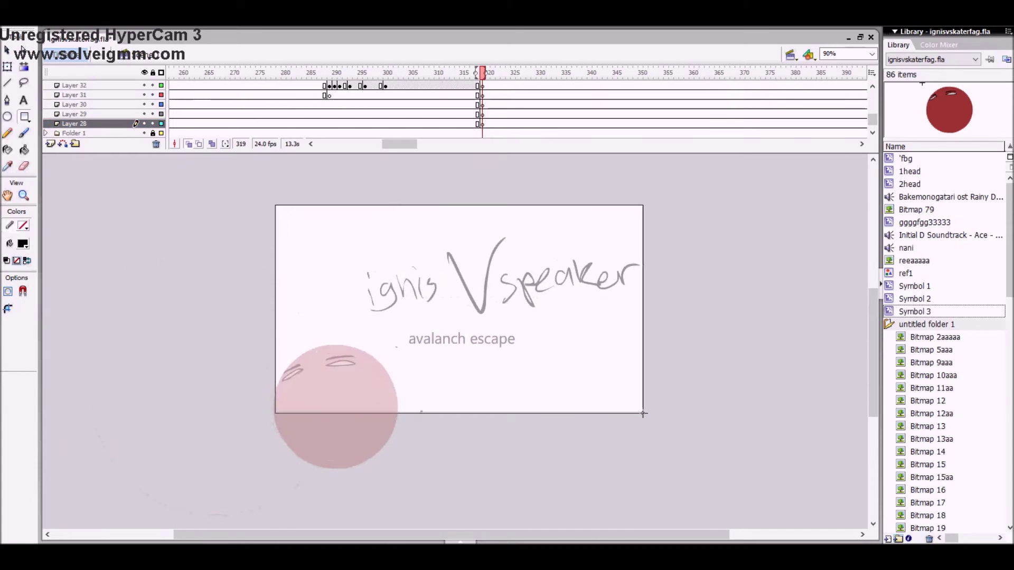
pyautogui.moveTo(643, 414); pyautogui.dragTo(644, 413)
# - Add the title "ignis vs speaker" in white italic Copperplate Gothic Bold and widen its letter spacing
pyautogui.click(318, 305)
pyautogui.write('ignis vs speaker')
pyautogui.hotkey('ctrl', 'F3')
pyautogui.click(270, 483)
pyautogui.scroll(15, 220, 268)
pyautogui.click(220, 358)
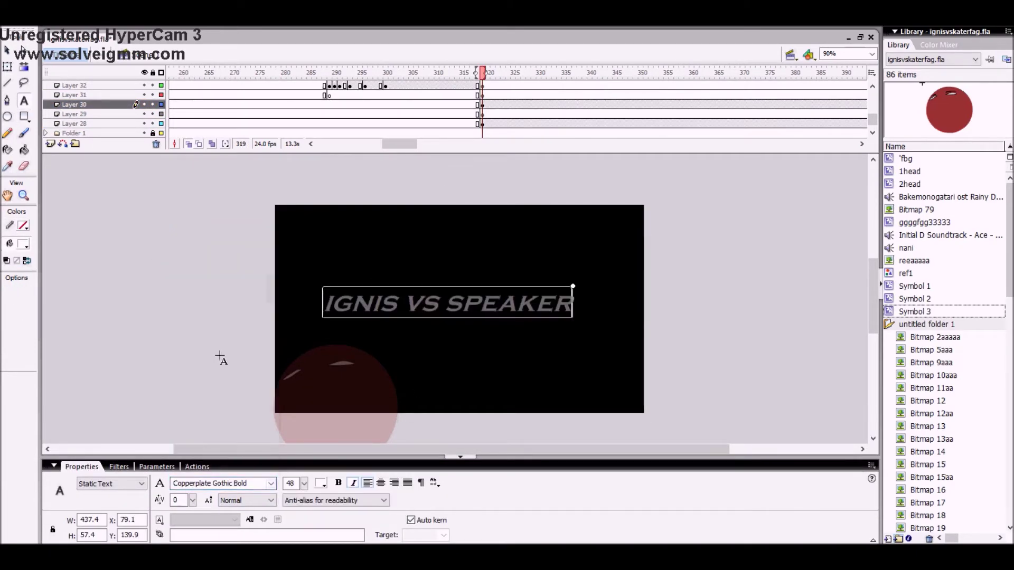
pyautogui.moveTo(192, 500); pyautogui.dragTo(194, 465)
# - Add the smaller captions "lazers" under "ignis" and "heelies + lazer sword" under "speaker"
pyautogui.click(324, 317)
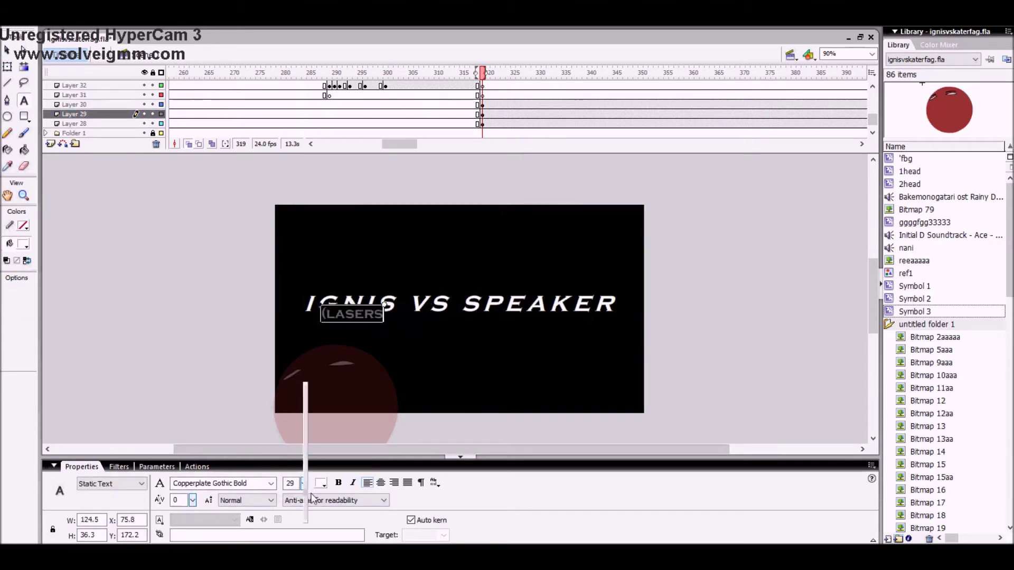
pyautogui.write('lazers')
pyautogui.click(489, 315)
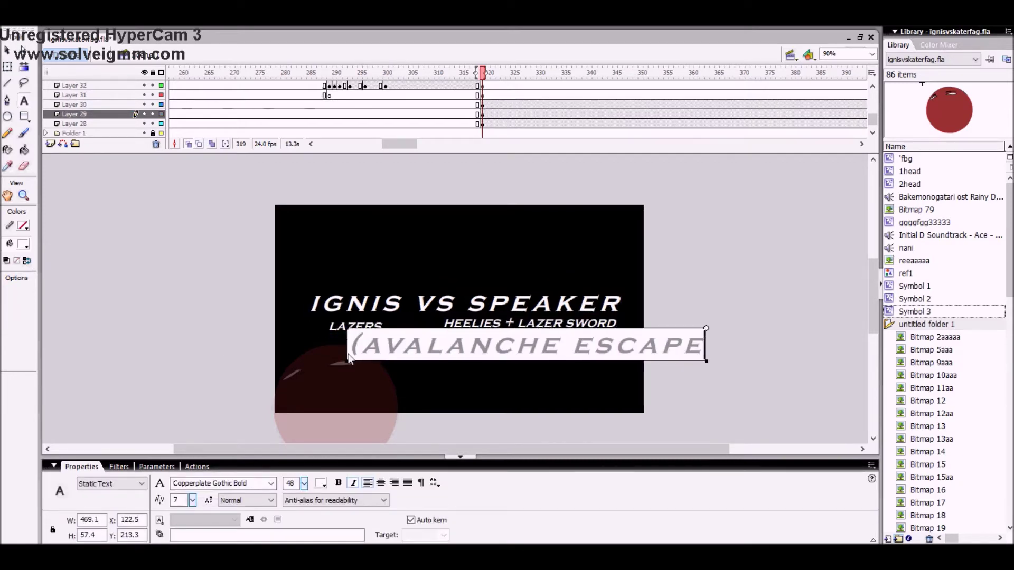
# - Write "avalanche escape" without the opening parenthesis and move it above the main title
pyautogui.press('BackSpace')
pyautogui.moveTo(294, 343); pyautogui.dragTo(232, 258)
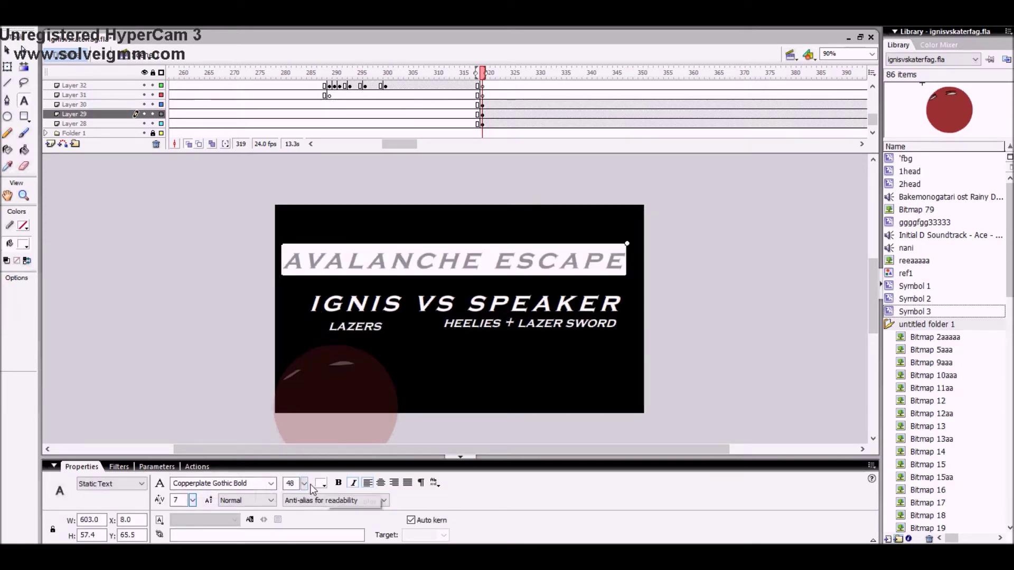
# - Restyle "ignis vs speaker" and its captions in a lighter typeface, with the captions in parentheses, and stretch "avalanche escape" taller
pyautogui.click(265, 486)
pyautogui.click(332, 305)
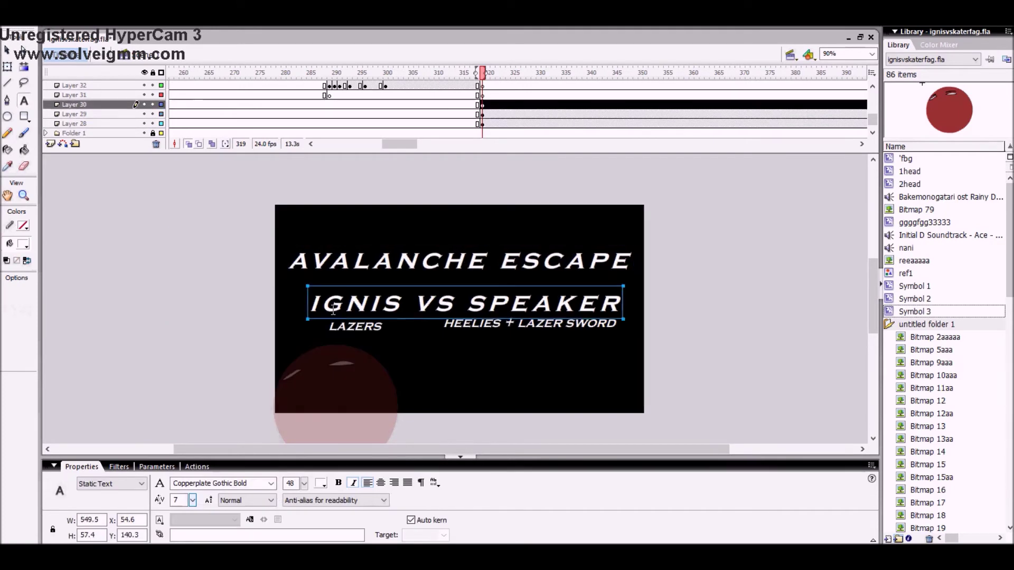
pyautogui.click(448, 328)
pyautogui.click(271, 483)
pyautogui.click(280, 228)
pyautogui.click(329, 323)
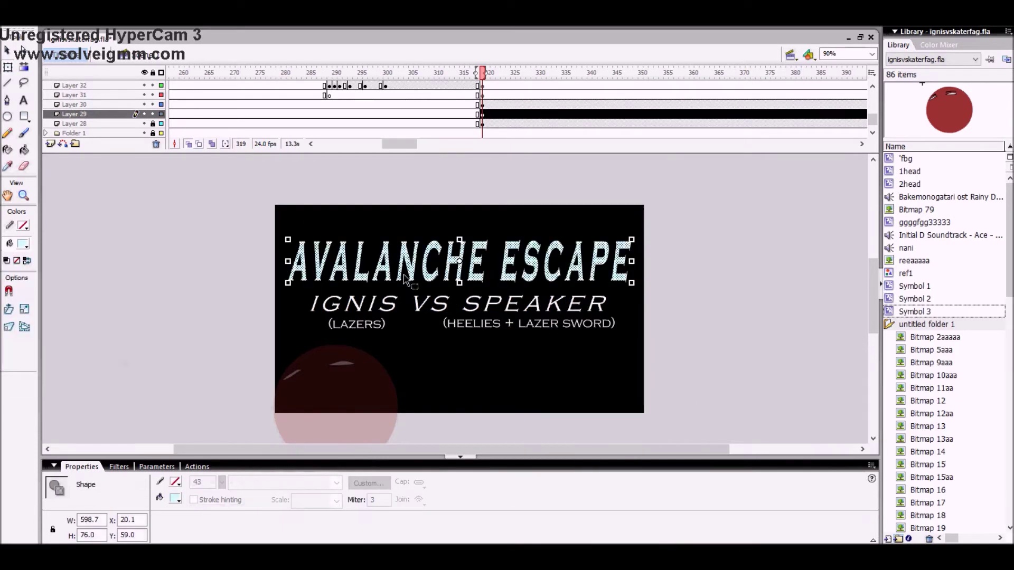
# - Fill the "avalanche escape" lettering with a pale cyan-to-white linear gradient and end the title-card layers at frame 365
pyautogui.click(937, 45)
pyautogui.click(907, 79)
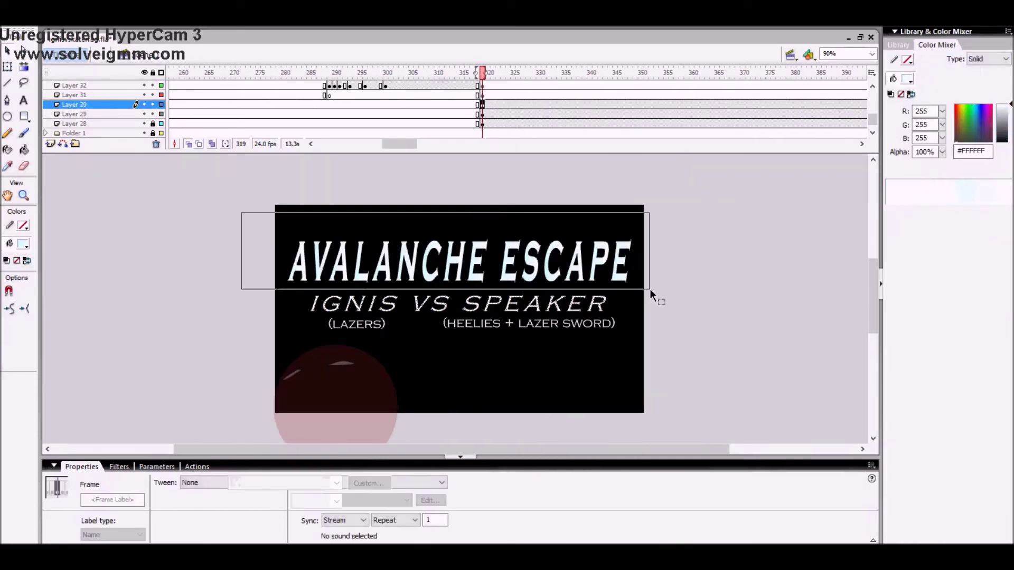
pyautogui.click(281, 237)
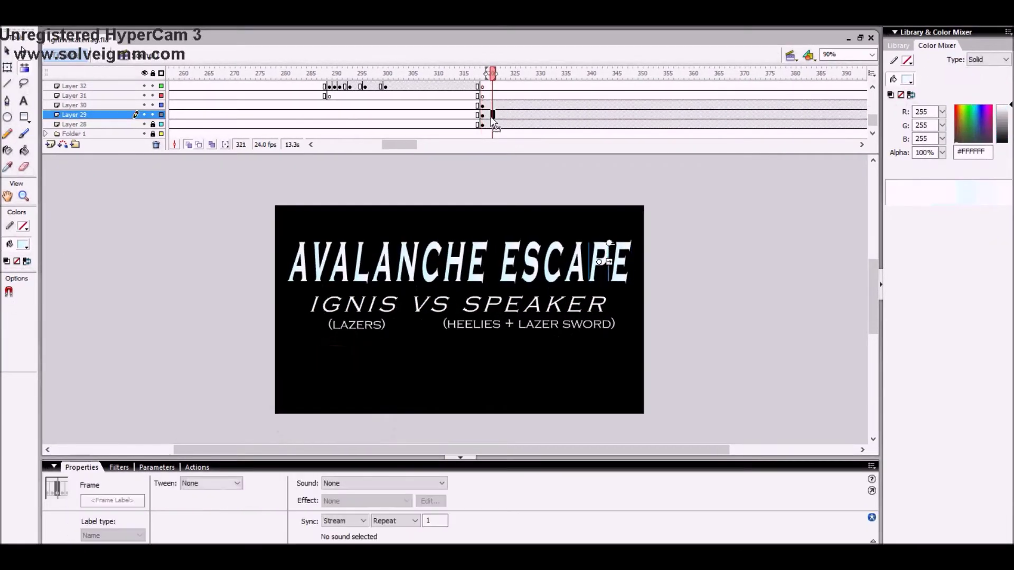
pyautogui.click(195, 277)
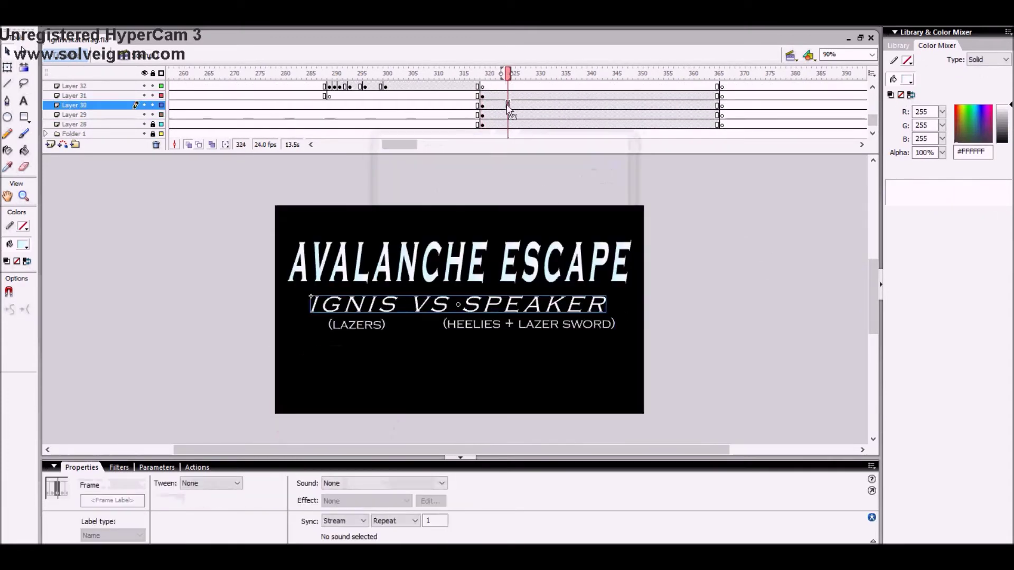
# - Try a fade-in motion tween with a slight sideways drift on the three title text layers between frames 319 and 365
pyautogui.click(717, 97)
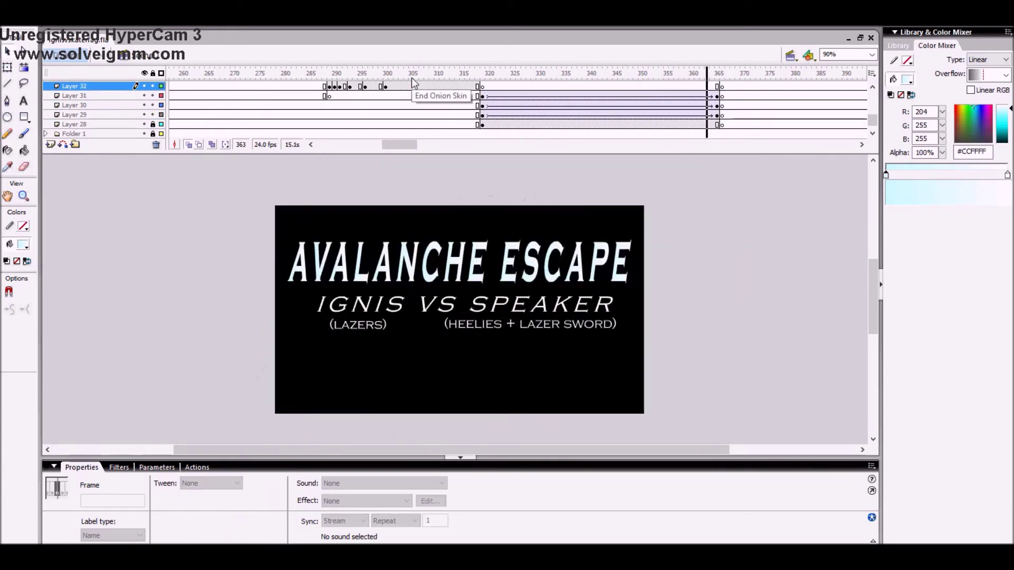
pyautogui.moveTo(414, 84)
pyautogui.mouseDown()
pyautogui.moveTo(391, 79)
pyautogui.moveTo(555, 116)
pyautogui.moveTo(682, 162)
pyautogui.mouseUp()
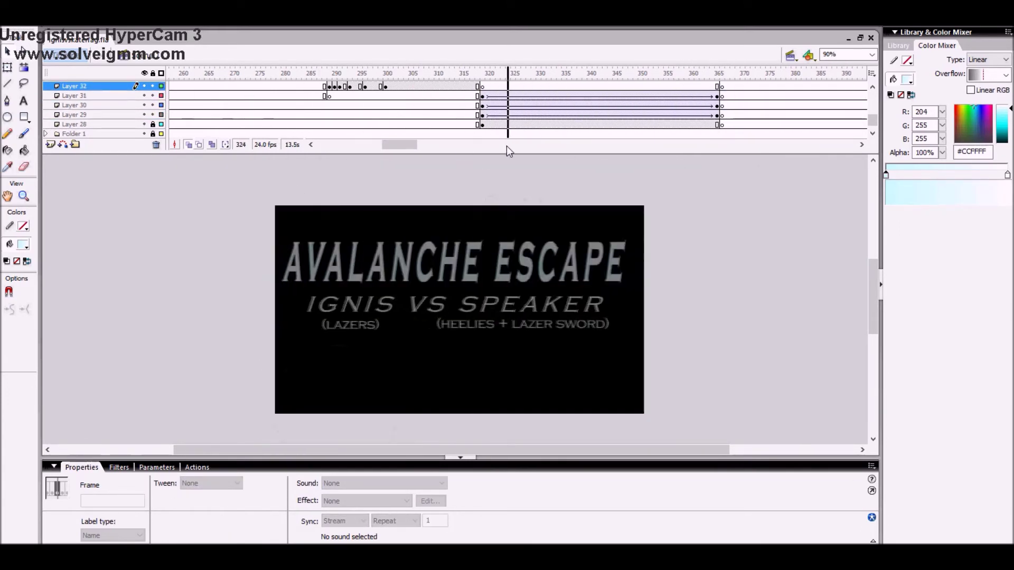
pyautogui.click(494, 95)
pyautogui.moveTo(493, 105)
pyautogui.mouseDown()
pyautogui.moveTo(491, 115)
pyautogui.moveTo(487, 108)
pyautogui.mouseUp()
# - Place "ignis vs speaker" and its captions above the black background and shift the title-card layers to start at frame 328
pyautogui.moveTo(571, 343); pyautogui.dragTo(572, 179)
pyautogui.moveTo(482, 73)
pyautogui.mouseDown()
pyautogui.moveTo(441, 74)
pyautogui.moveTo(482, 73)
pyautogui.mouseUp()
pyautogui.moveTo(482, 125); pyautogui.dragTo(533, 90)
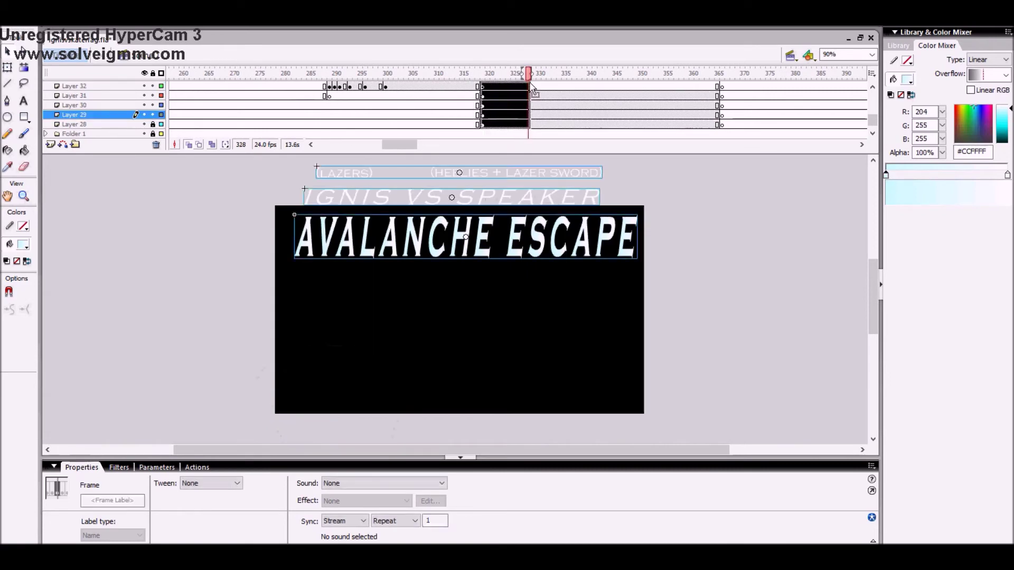
pyautogui.moveTo(624, 111); pyautogui.dragTo(651, 123)
pyautogui.click(453, 95)
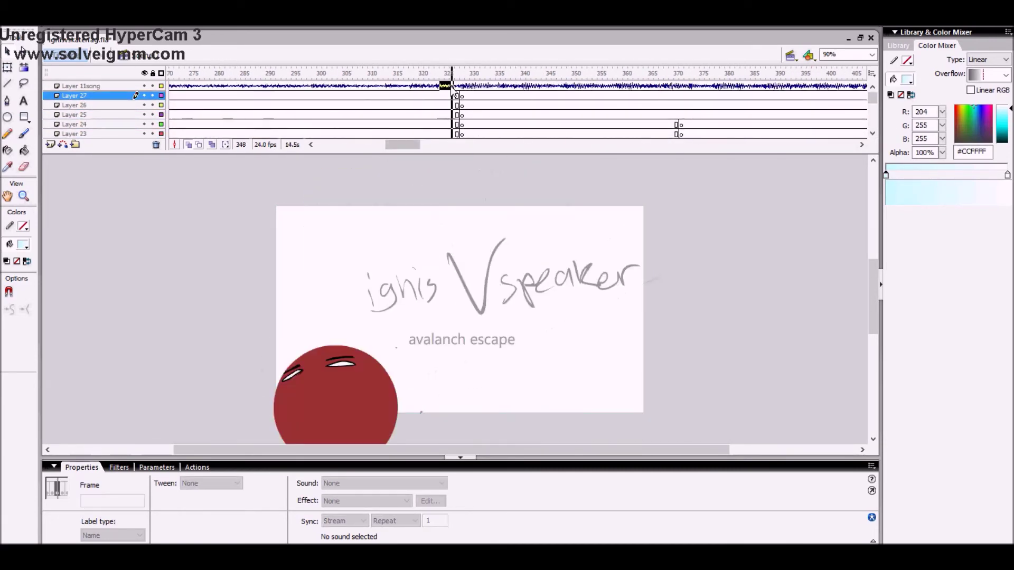
pyautogui.scroll(2, 453, 95)
# - Nudge "avalanche escape" downward with short keyframe groups on Layer 29, repeated about every 10 frames to the end of the card
pyautogui.click(477, 114)
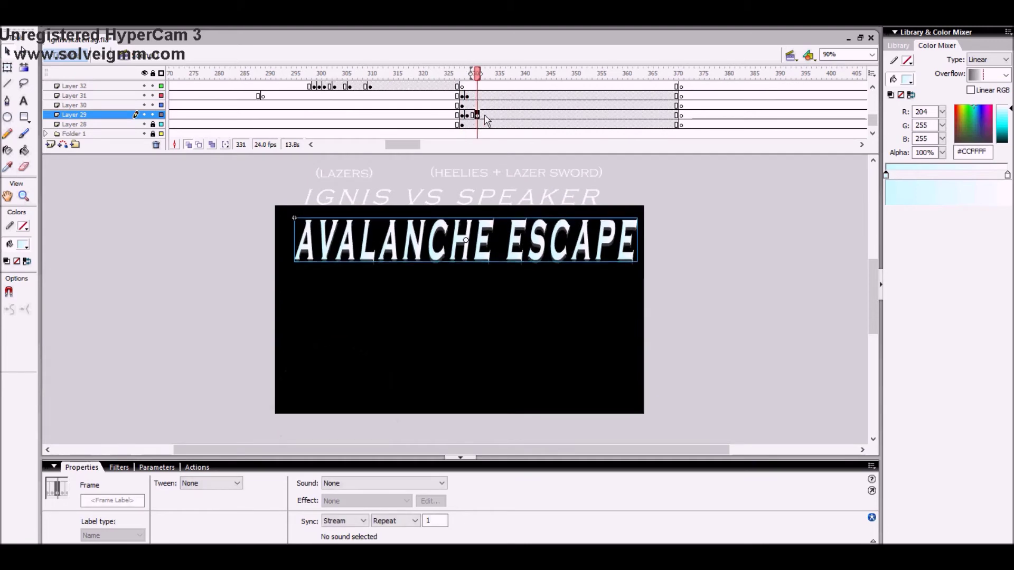
pyautogui.moveTo(477, 73)
pyautogui.mouseDown()
pyautogui.moveTo(464, 72)
pyautogui.moveTo(492, 73)
pyautogui.mouseUp()
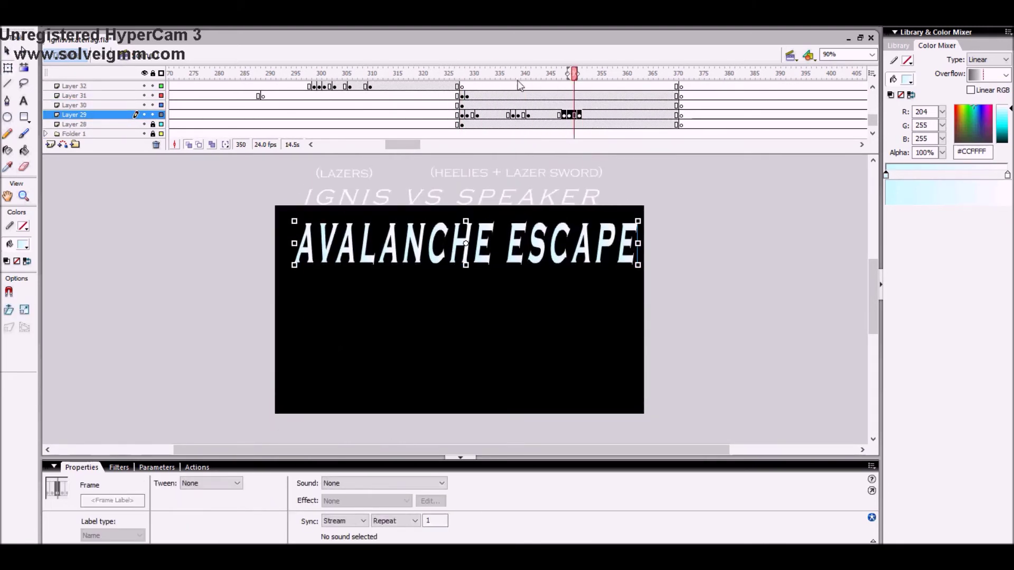
pyautogui.click(477, 96)
pyautogui.scroll(2, 486, 85)
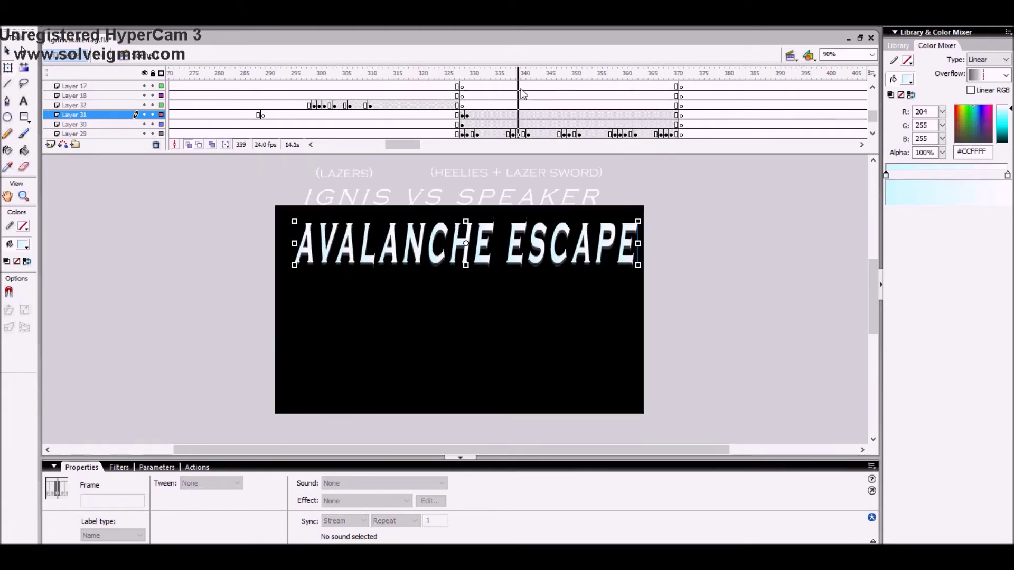
# - Bring "ignis vs speaker" on Layer 30 and the captions on Layer 31 below the heading in successive, repeating groups of nudge keyframes
pyautogui.click(564, 124)
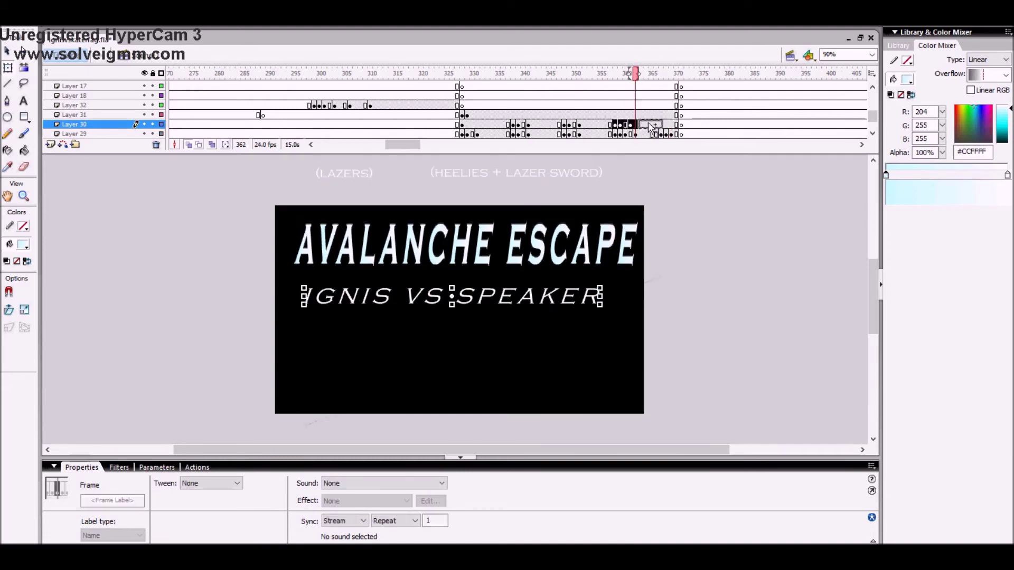
pyautogui.moveTo(487, 172); pyautogui.dragTo(478, 318)
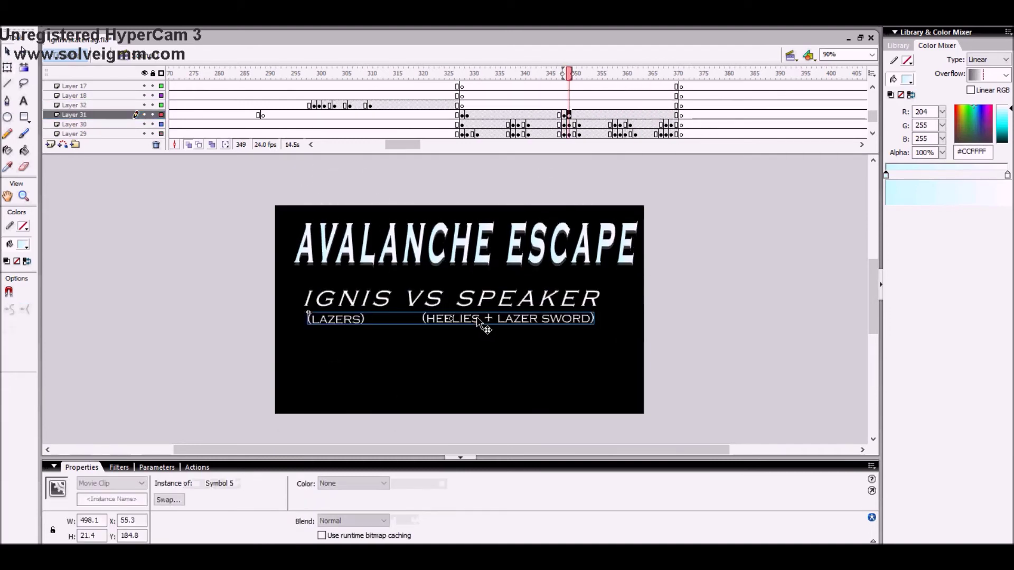
pyautogui.click(584, 73)
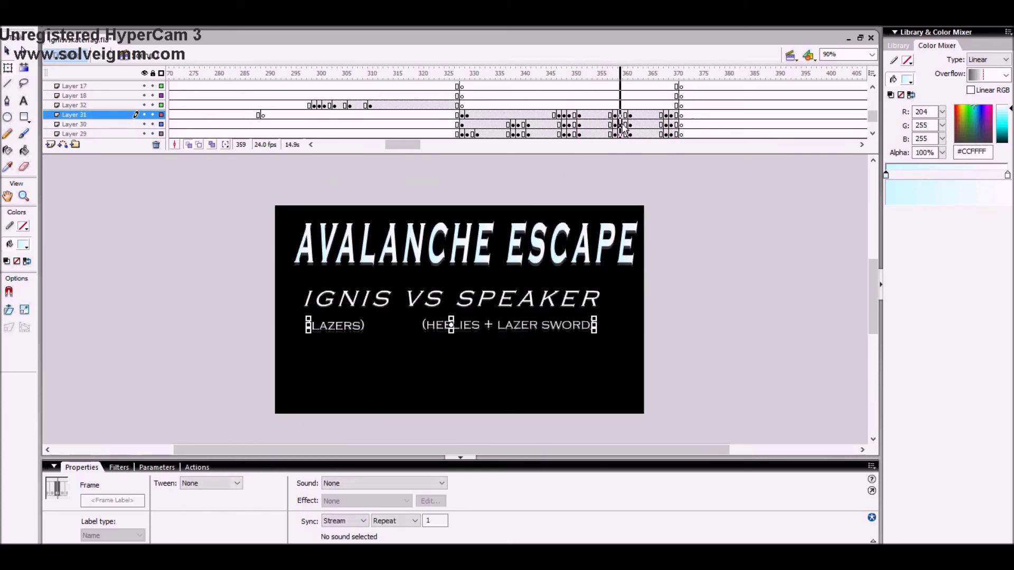
pyautogui.moveTo(448, 73); pyautogui.dragTo(539, 73)
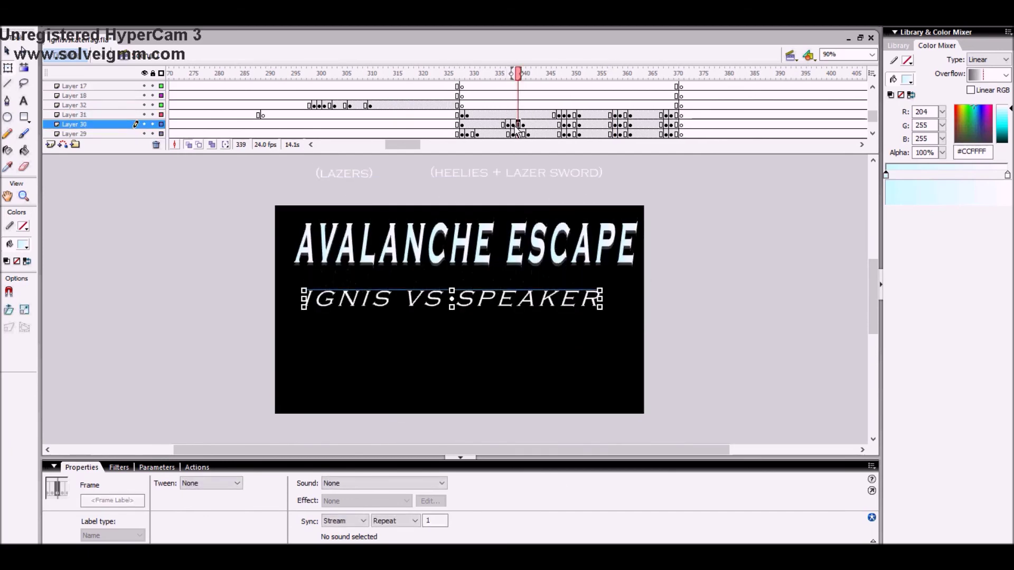
pyautogui.moveTo(476, 105)
pyautogui.mouseDown()
pyautogui.moveTo(430, 105)
pyautogui.moveTo(584, 106)
pyautogui.mouseUp()
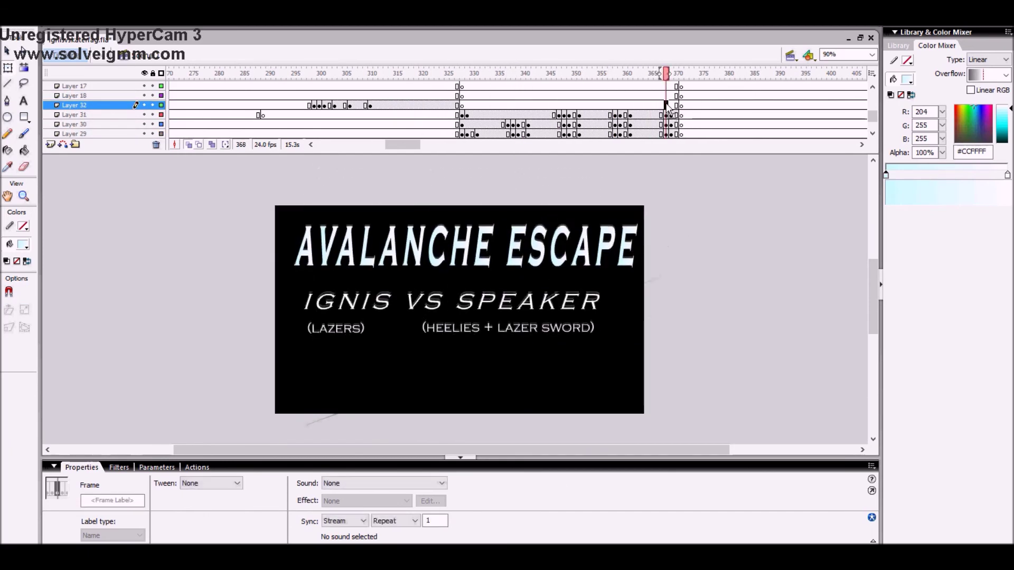
# - Add "REALLY FAST TEXT" low on the stage on Layer 32 and give it nudge keyframes around frames 357 and 368
pyautogui.press('t')
pyautogui.click(351, 394)
pyautogui.write('REALLY FAST TEXT')
pyautogui.press('Escape')
pyautogui.rightClick(425, 390)
pyautogui.click(670, 106)
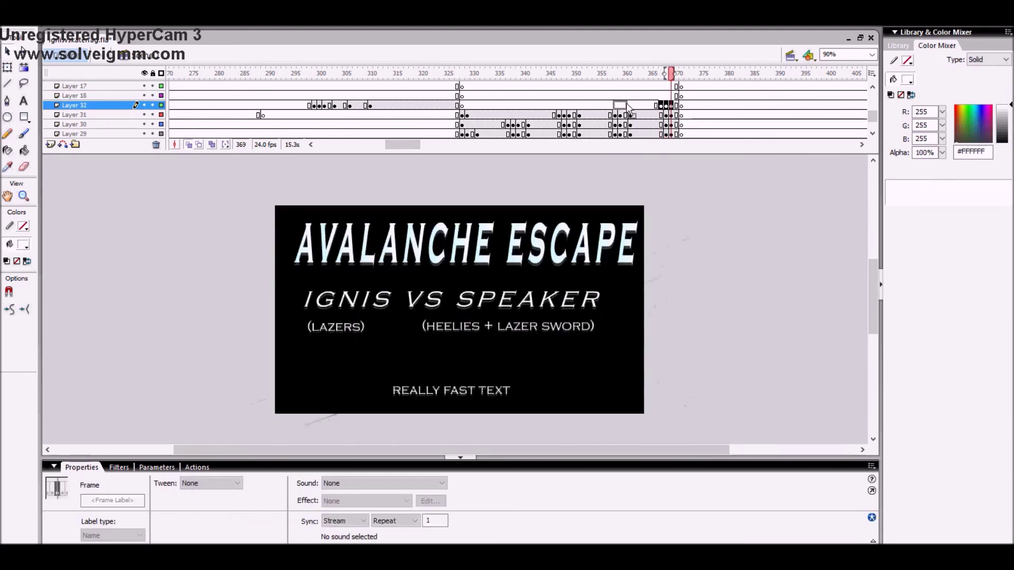
pyautogui.moveTo(651, 86); pyautogui.dragTo(763, 86)
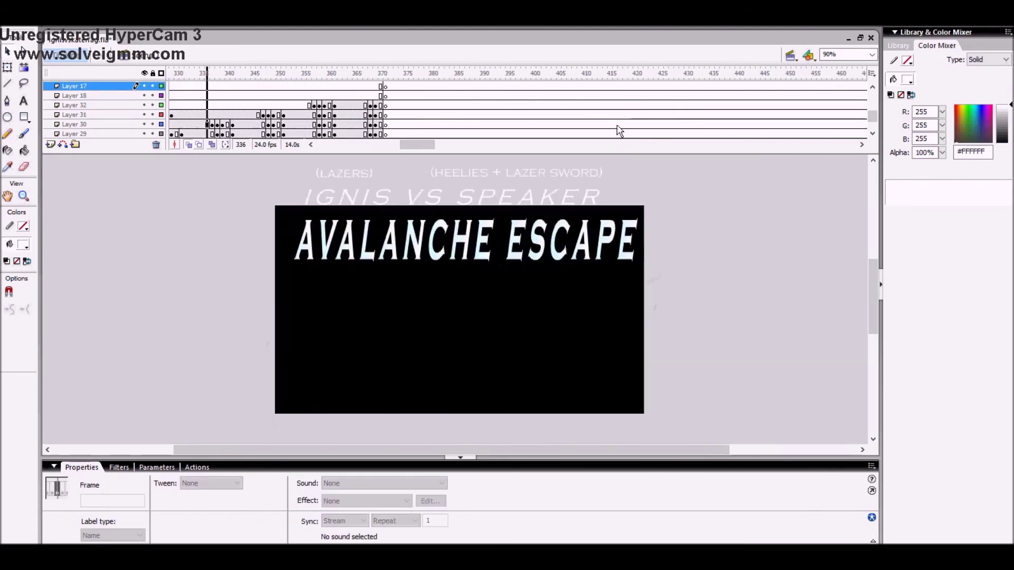